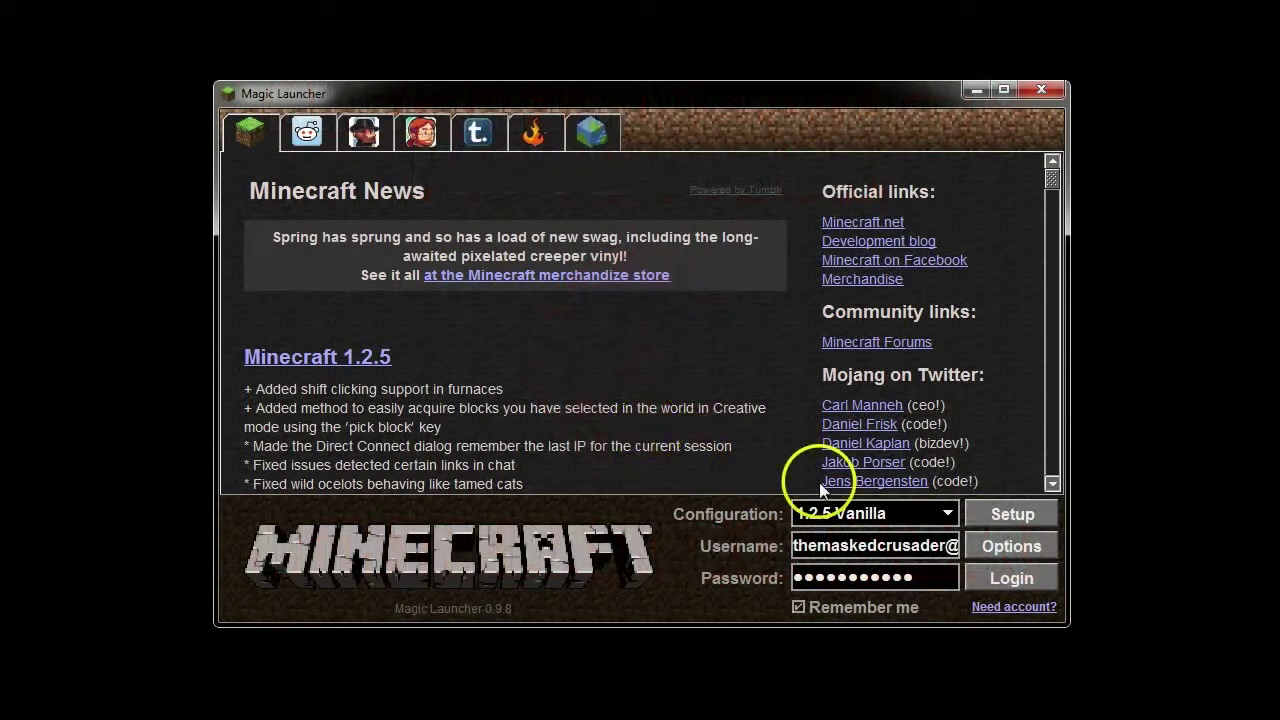
click(641, 322)
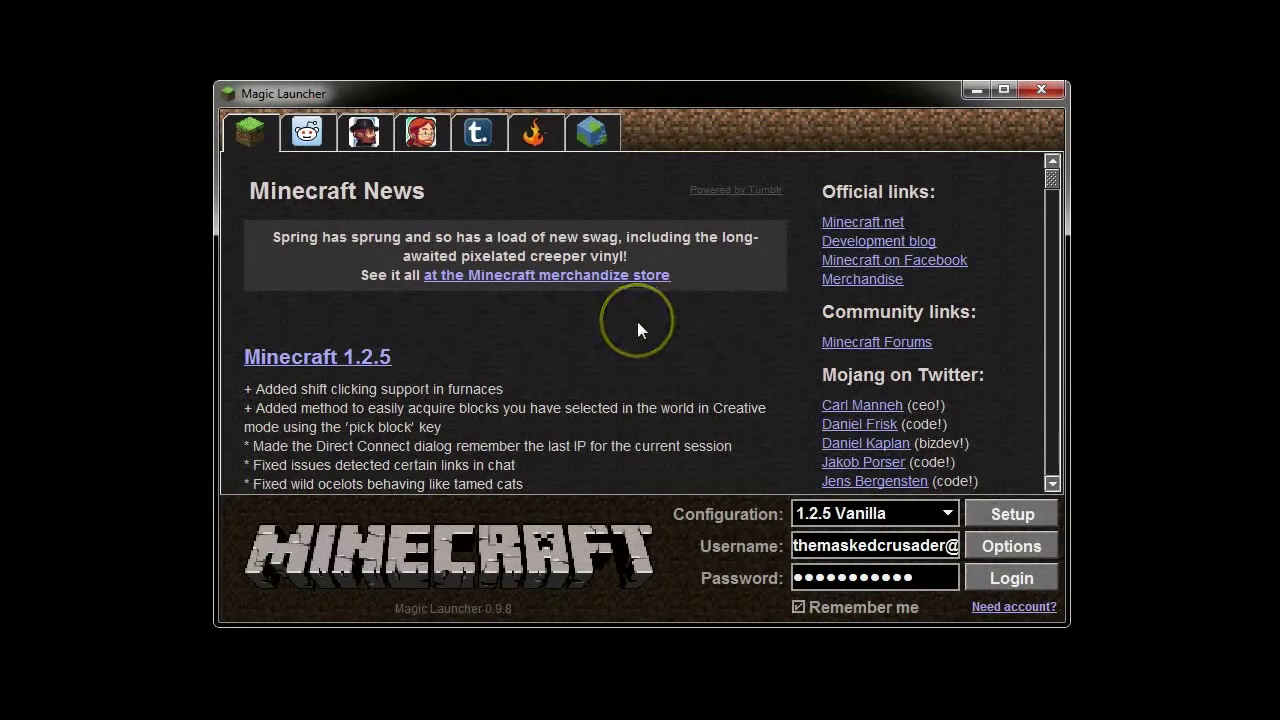
click(638, 323)
click(664, 358)
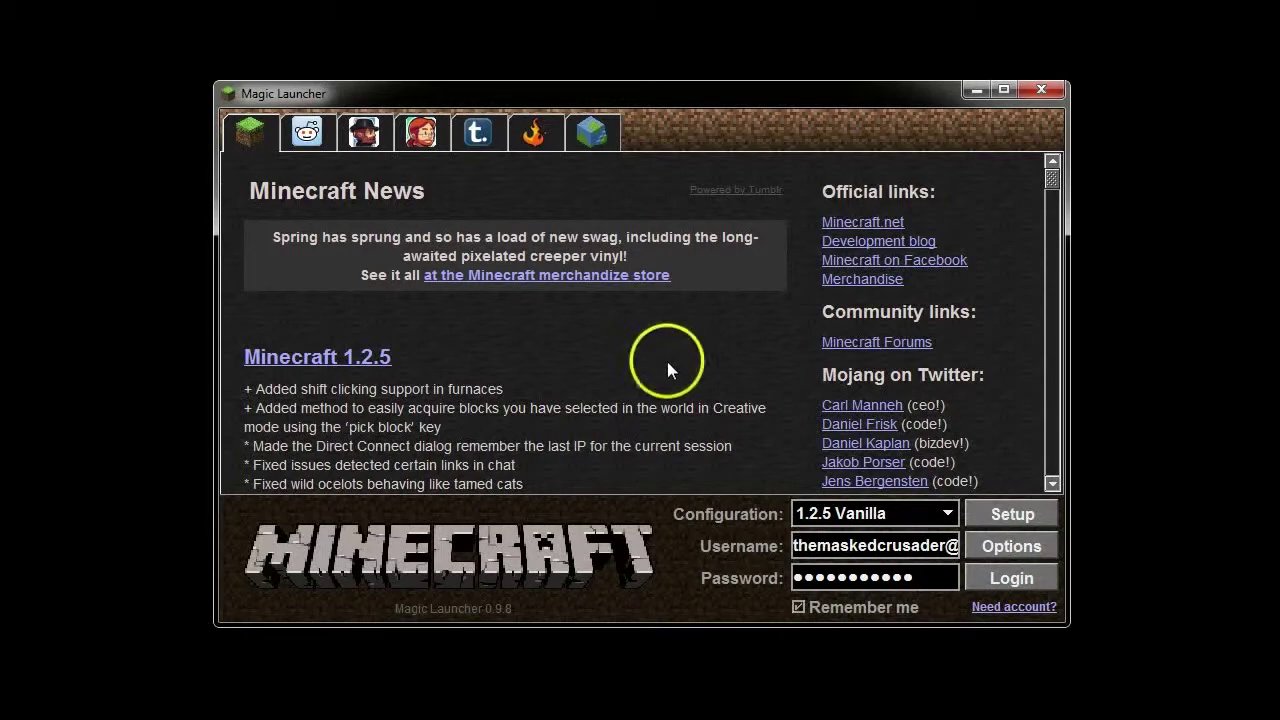
click(694, 366)
click(608, 349)
click(865, 370)
click(700, 529)
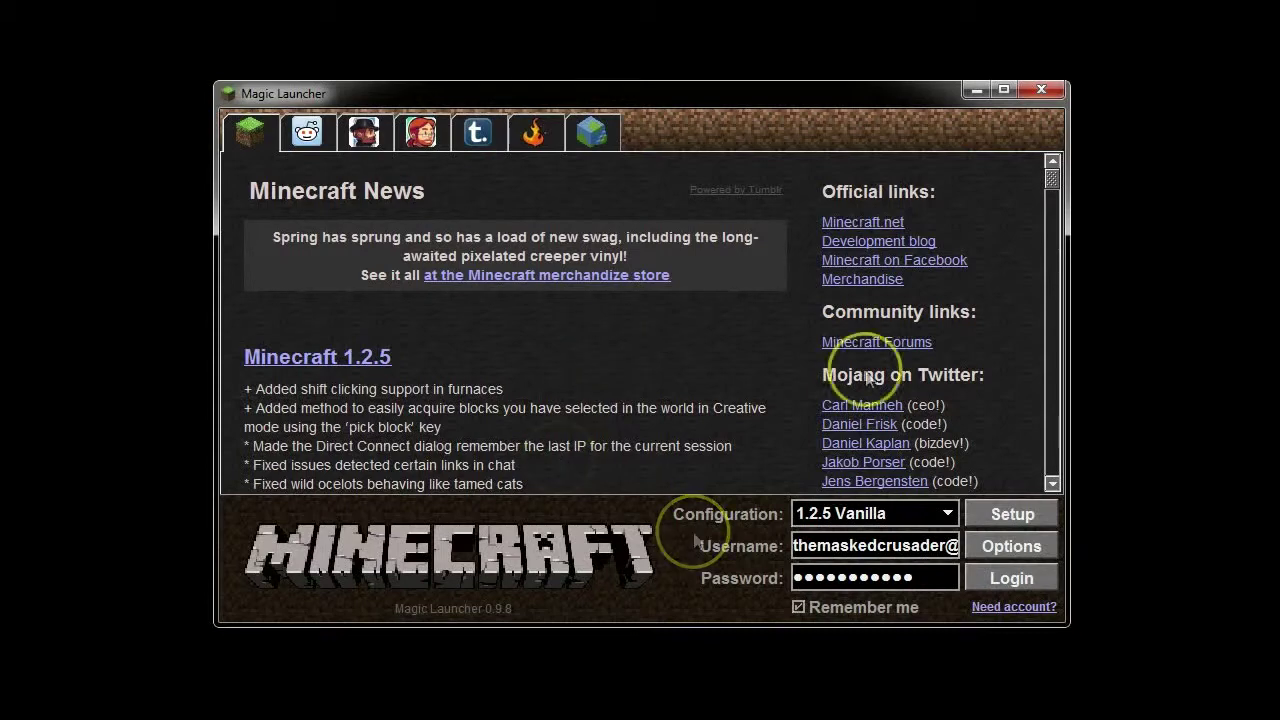
click(750, 497)
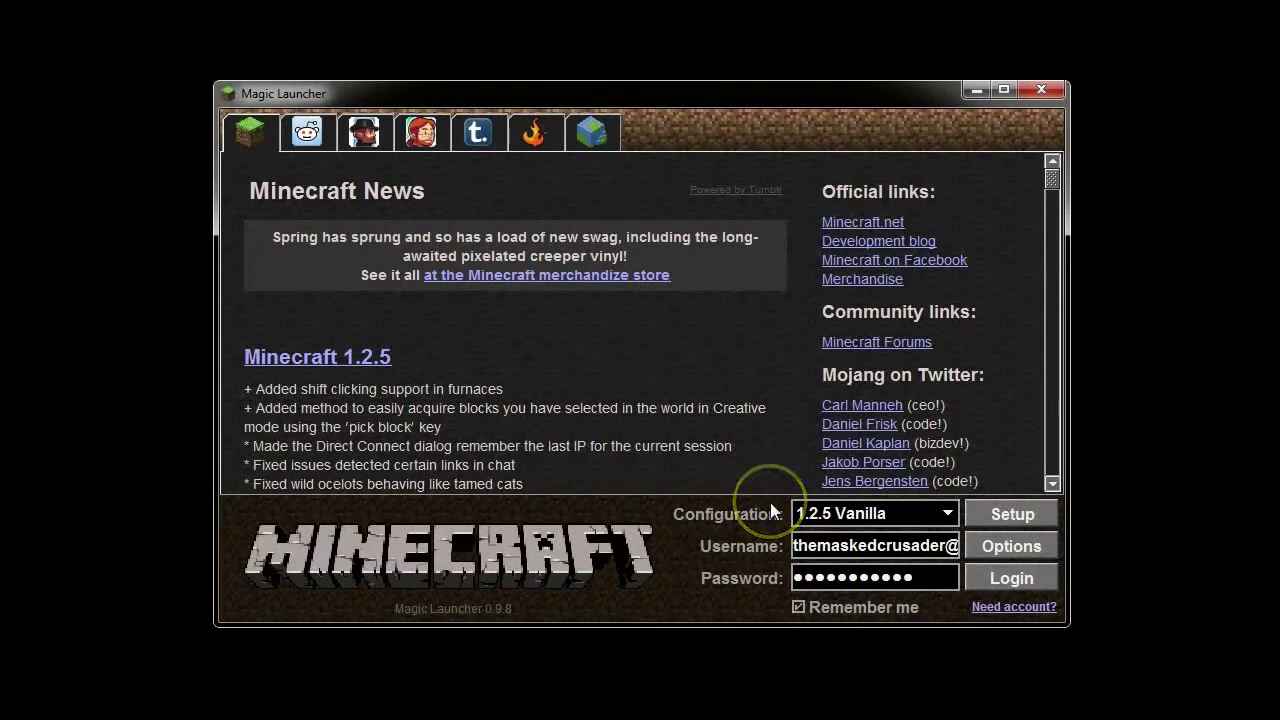
click(768, 510)
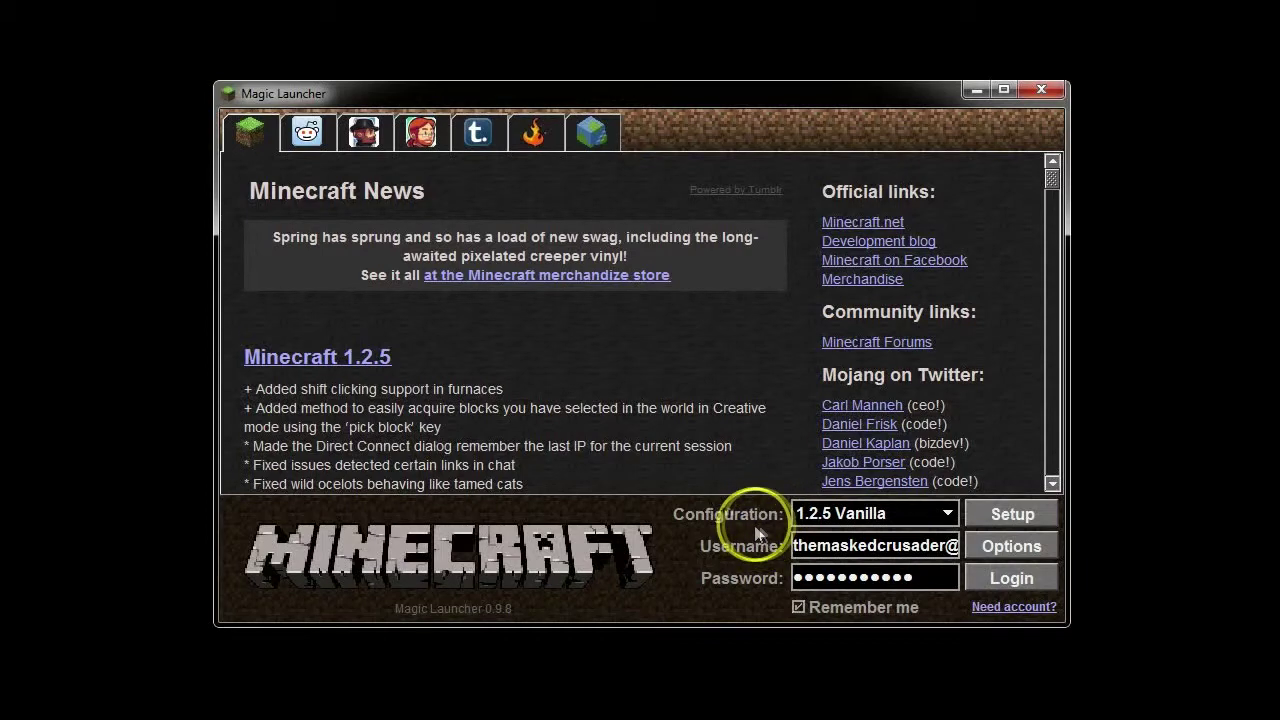
click(760, 530)
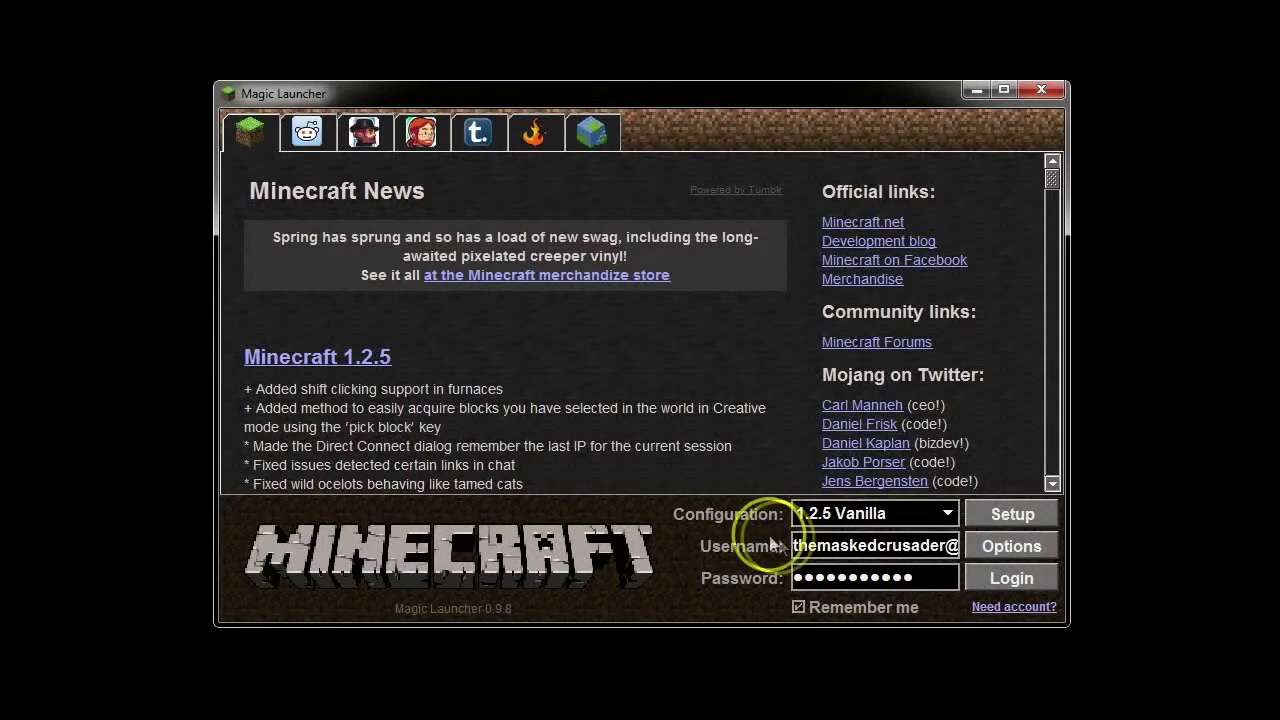
click(772, 556)
click(738, 553)
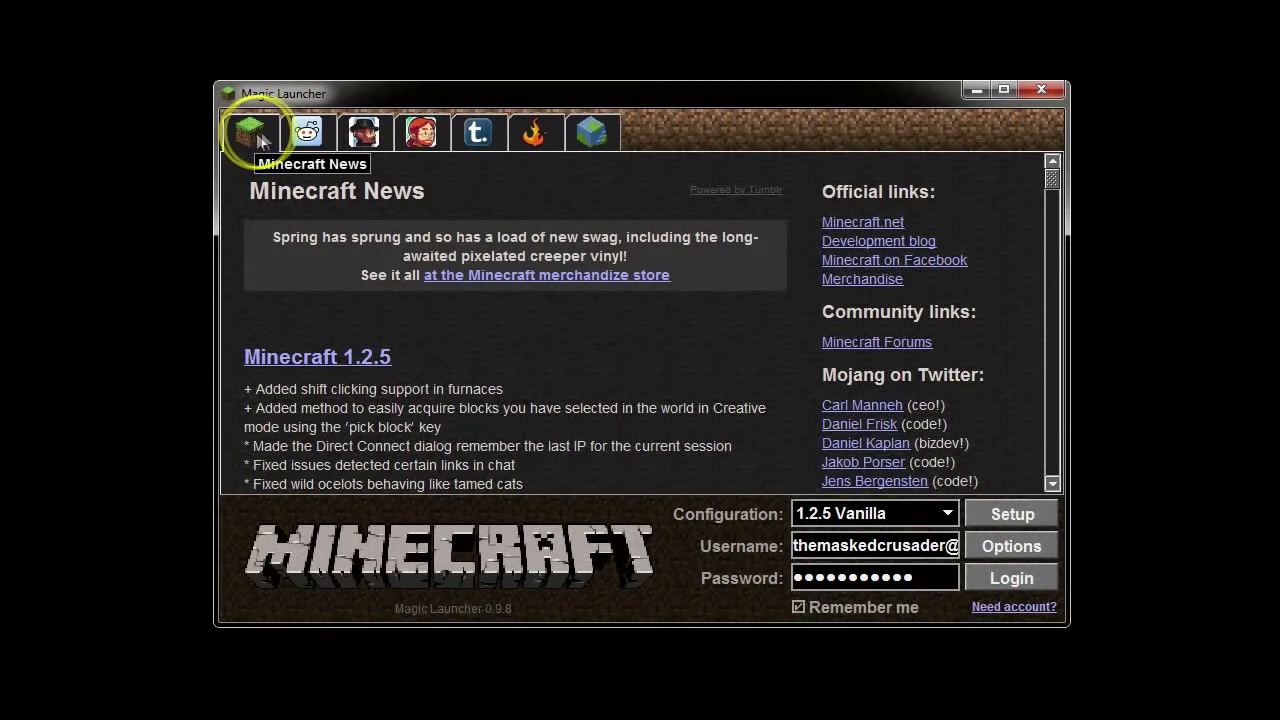
Look through the launcher's feeds: Minecraft on reddit, the two Twitter feeds, The Word of Notch, the News feed and the Minecraft Wiki
click(307, 135)
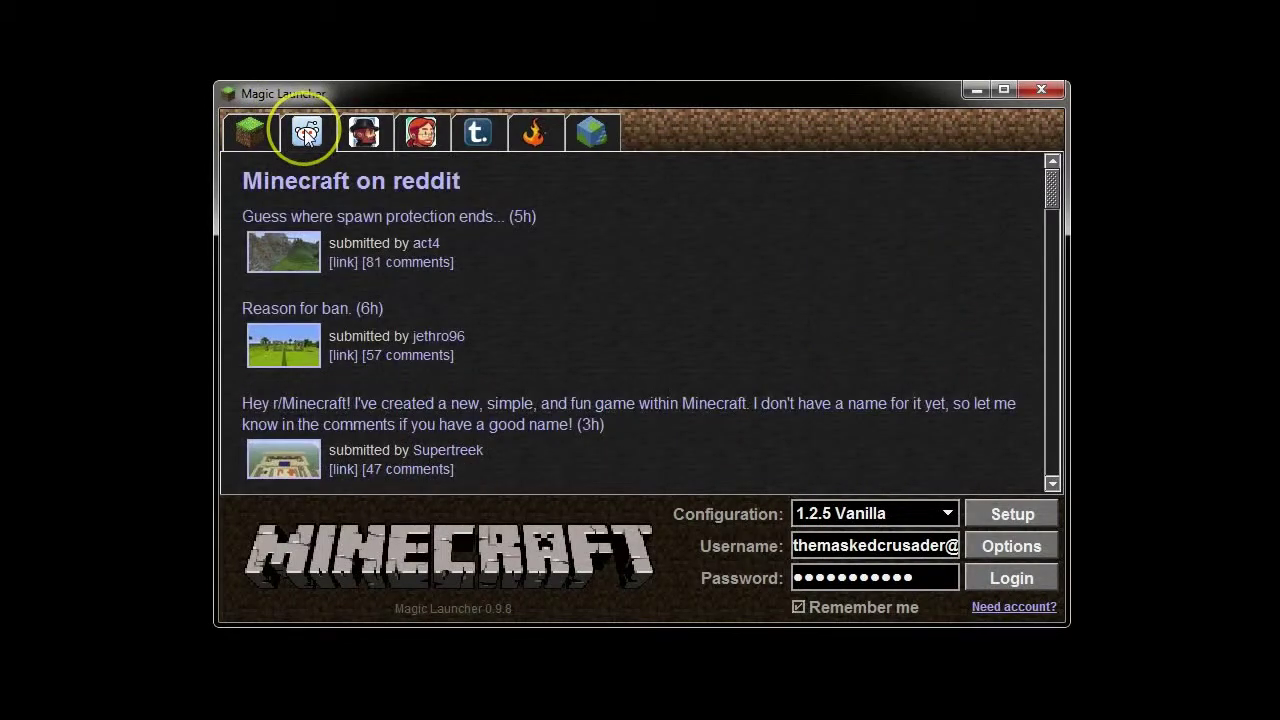
click(357, 133)
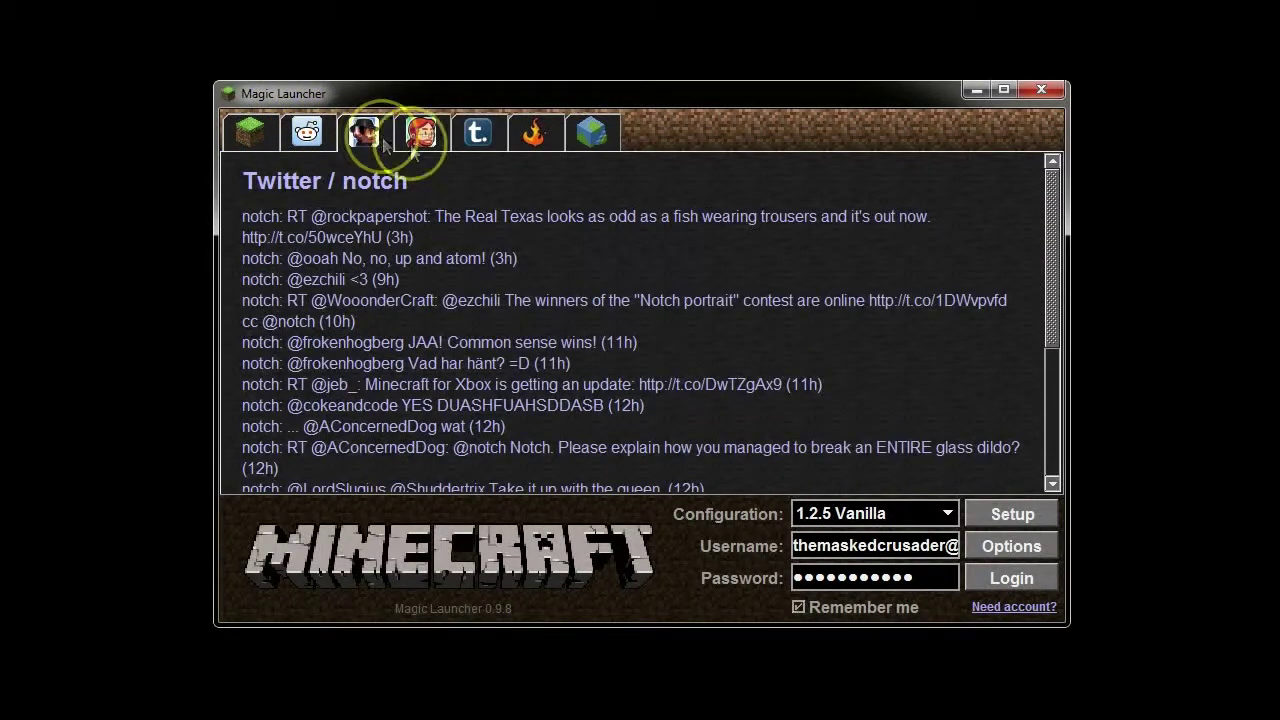
click(420, 137)
click(474, 136)
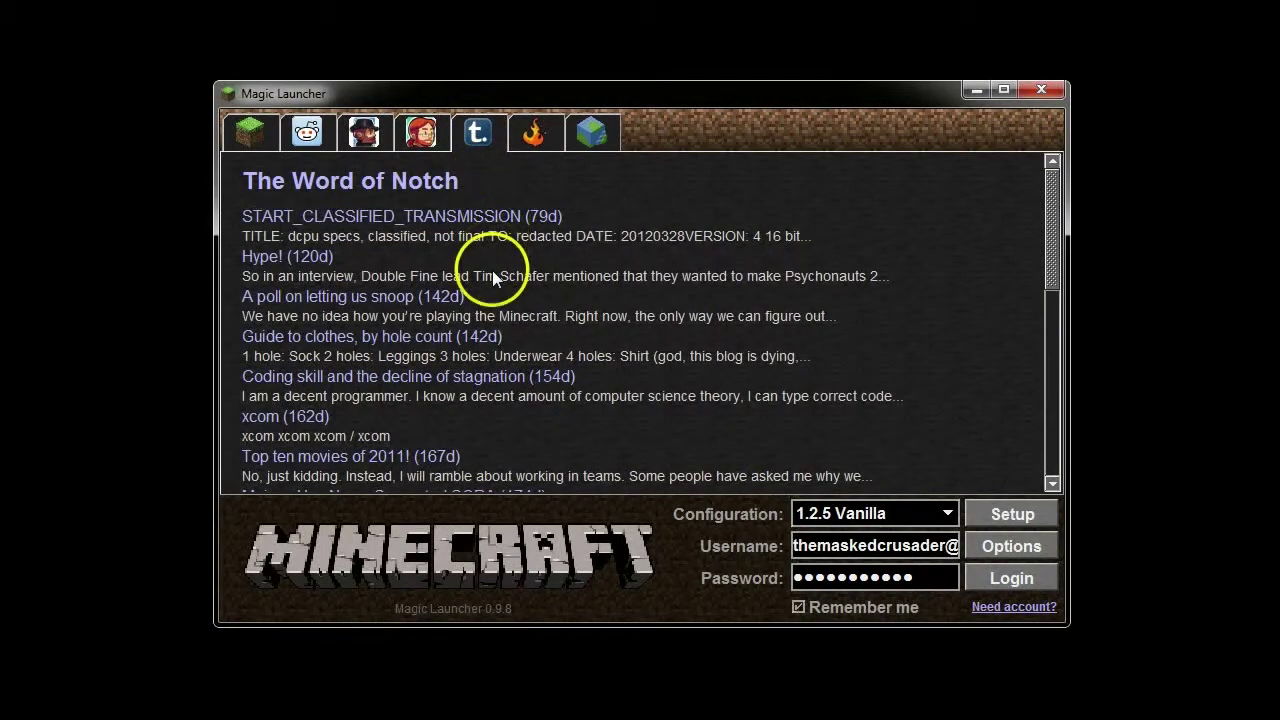
scroll(492, 276, down, 10)
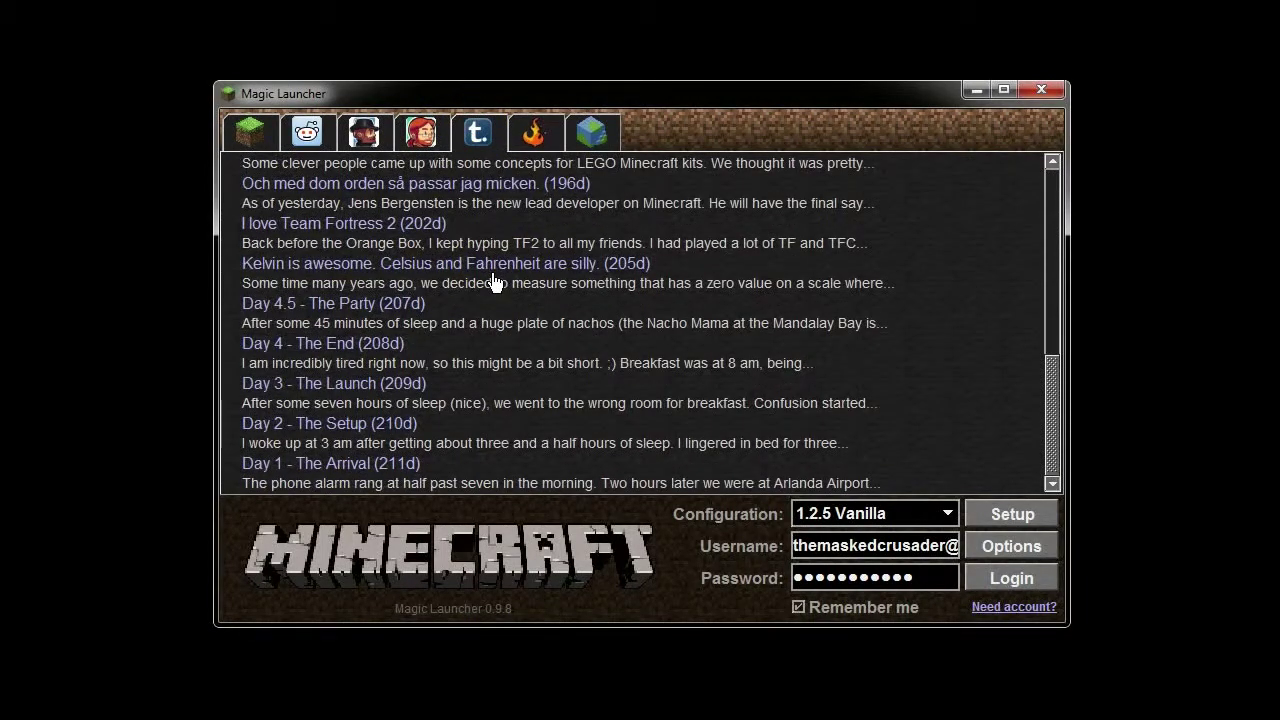
scroll(493, 281, up, 10)
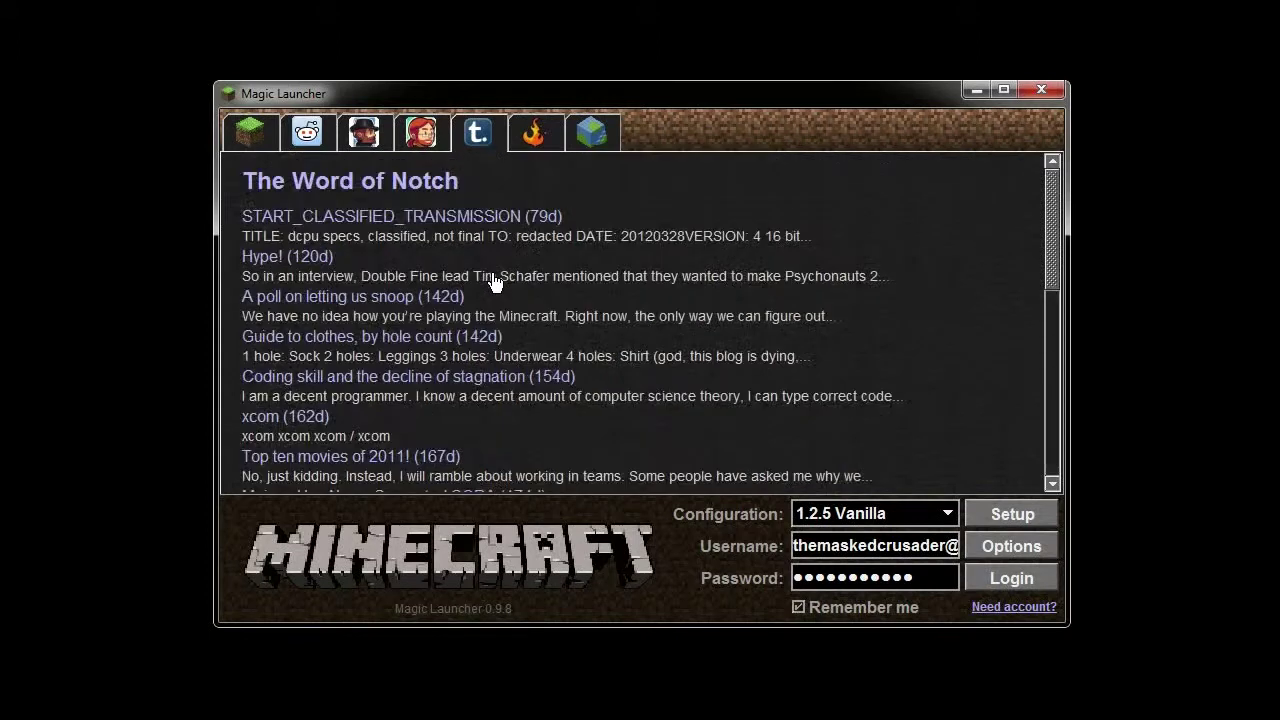
click(533, 140)
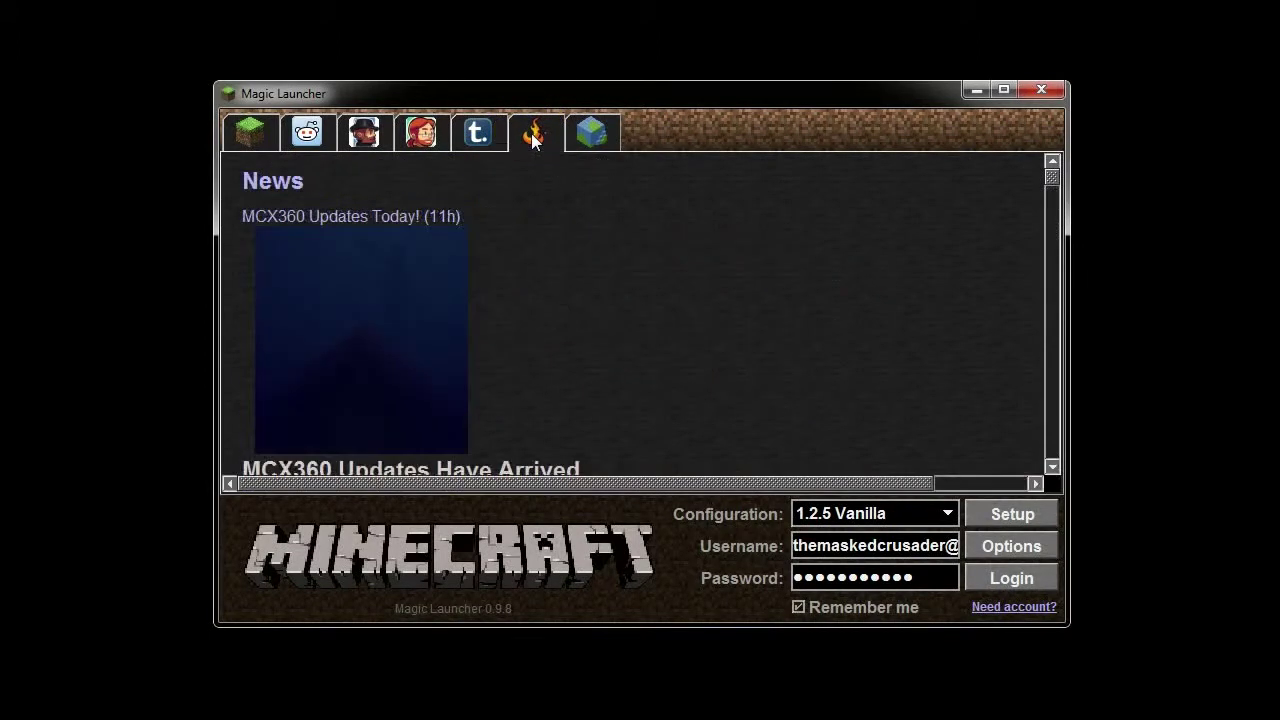
scroll(476, 287, down, 5)
scroll(475, 284, up, 3)
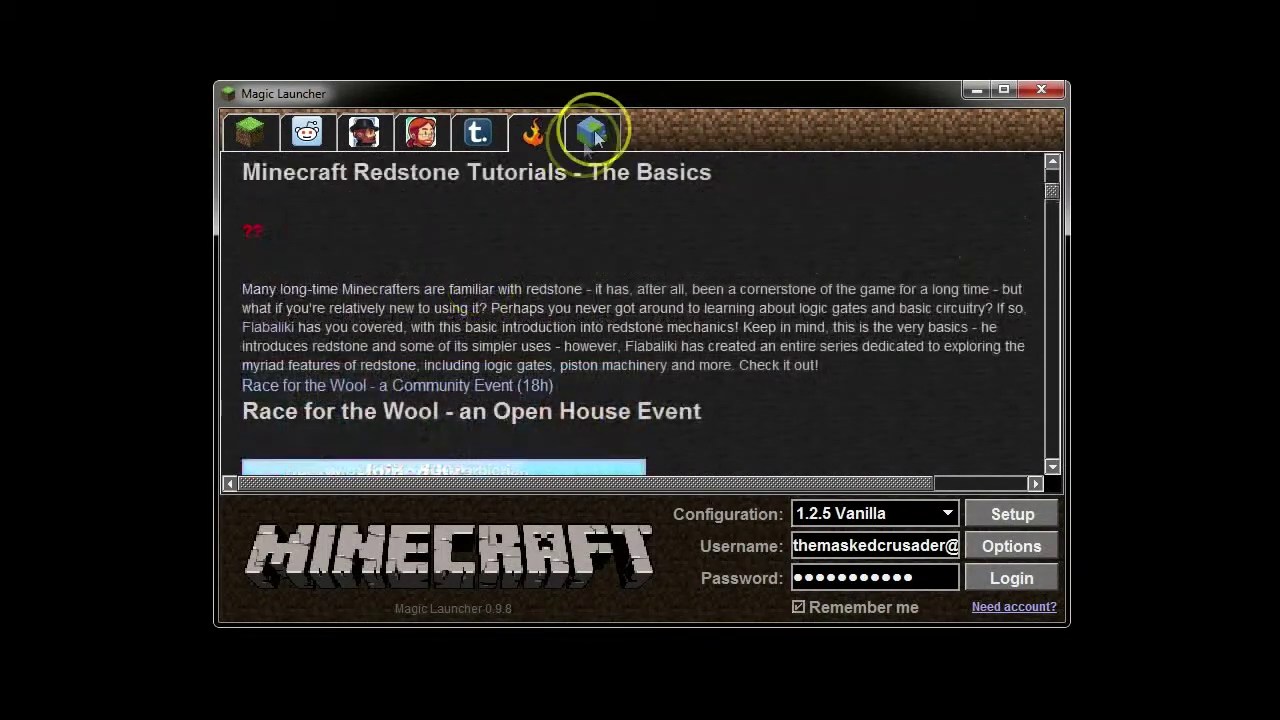
click(588, 133)
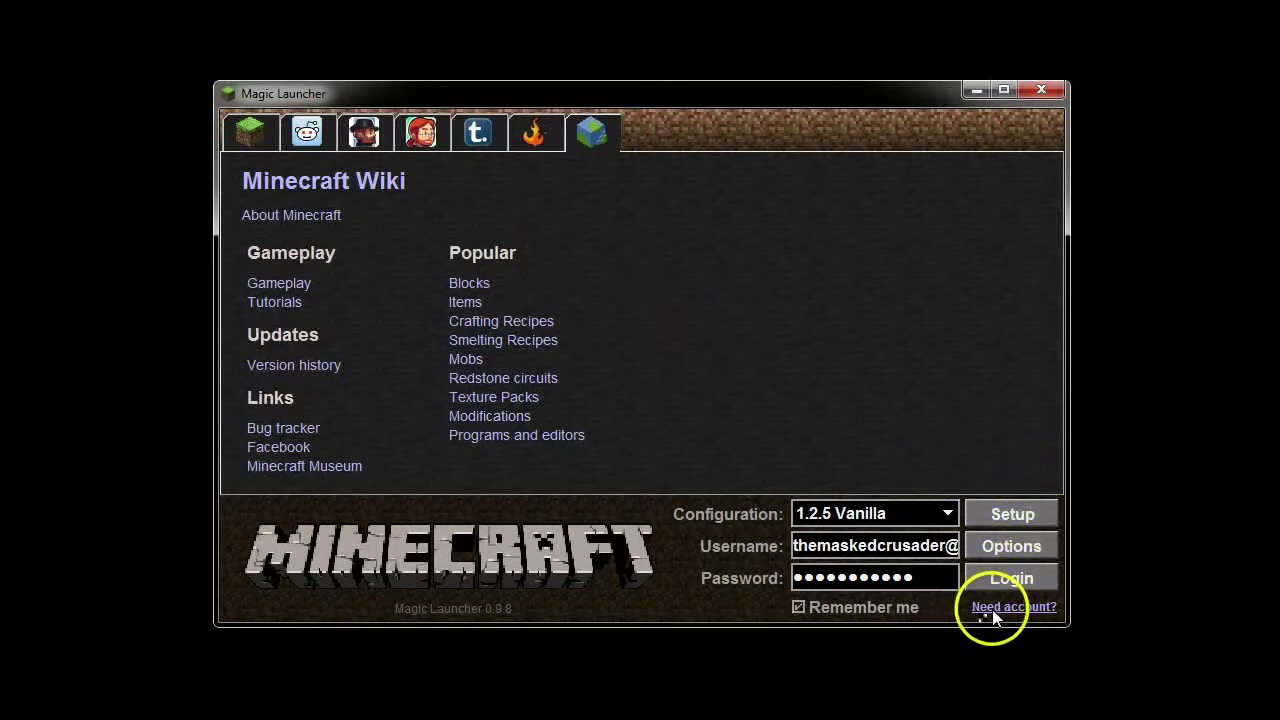
double_click(847, 545)
double_click(846, 576)
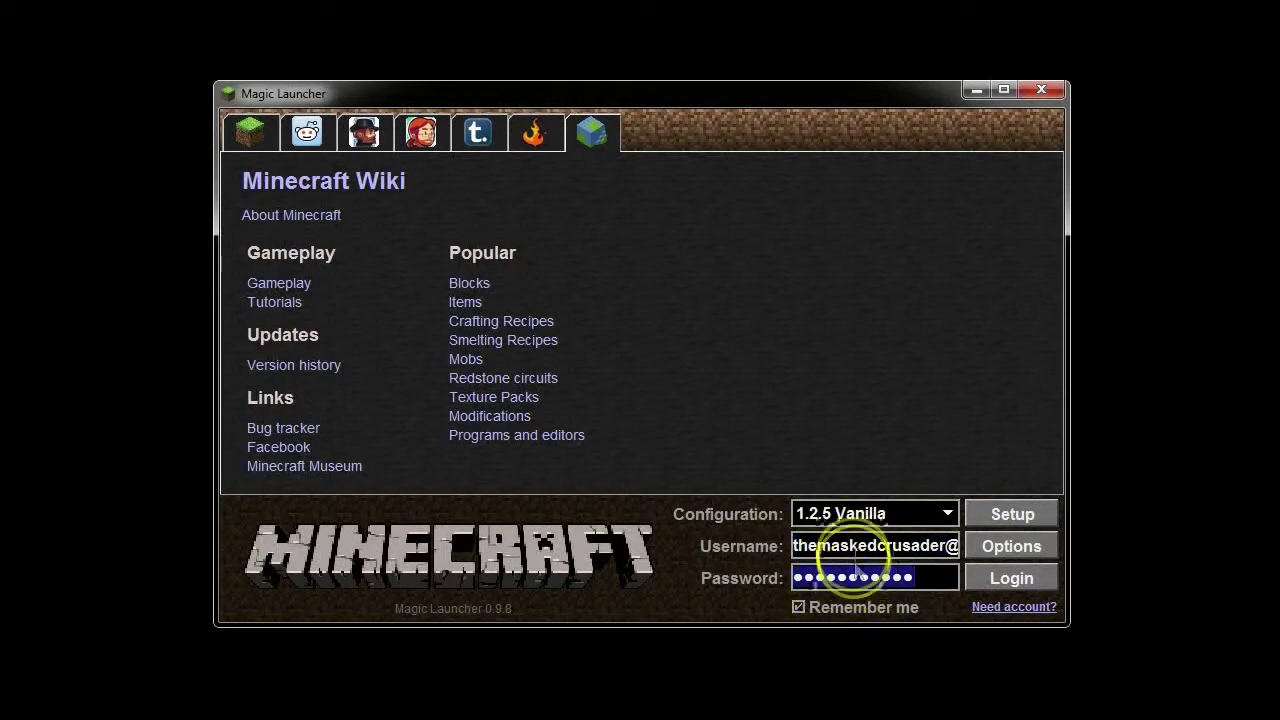
double_click(855, 545)
double_click(853, 575)
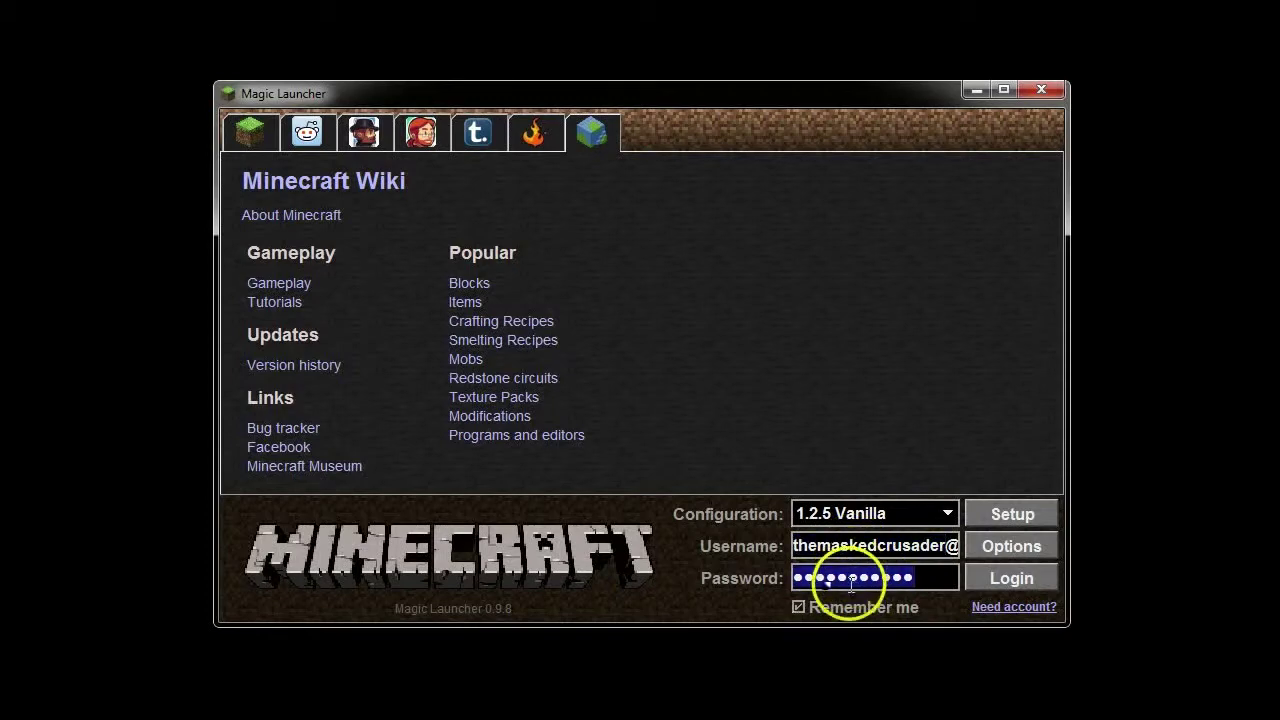
click(847, 548)
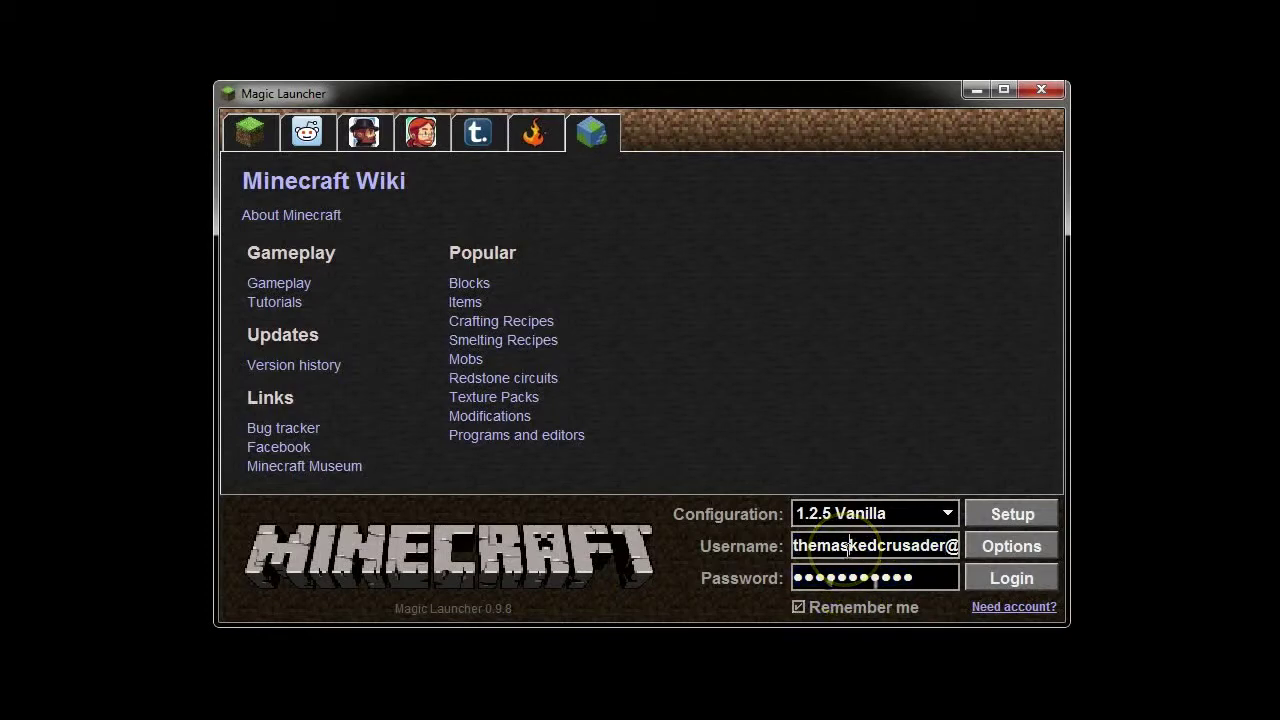
double_click(848, 545)
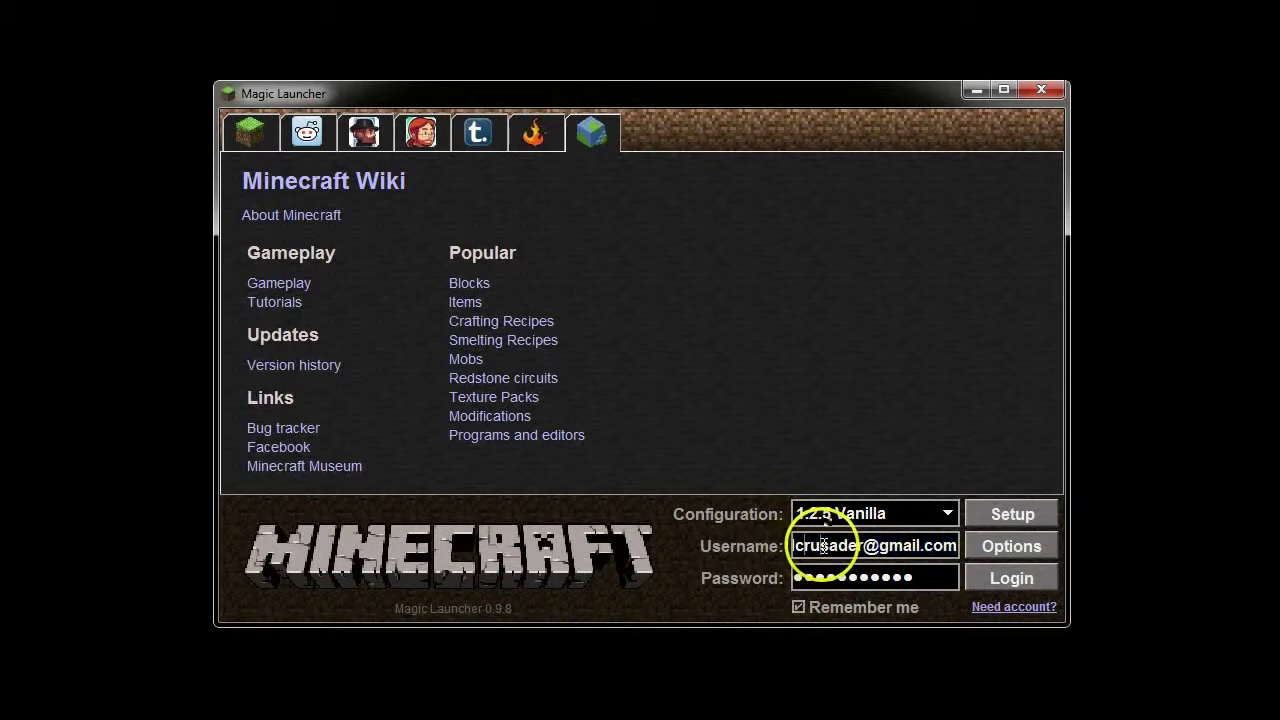
drag(826, 545, 749, 580)
drag(833, 552, 922, 566)
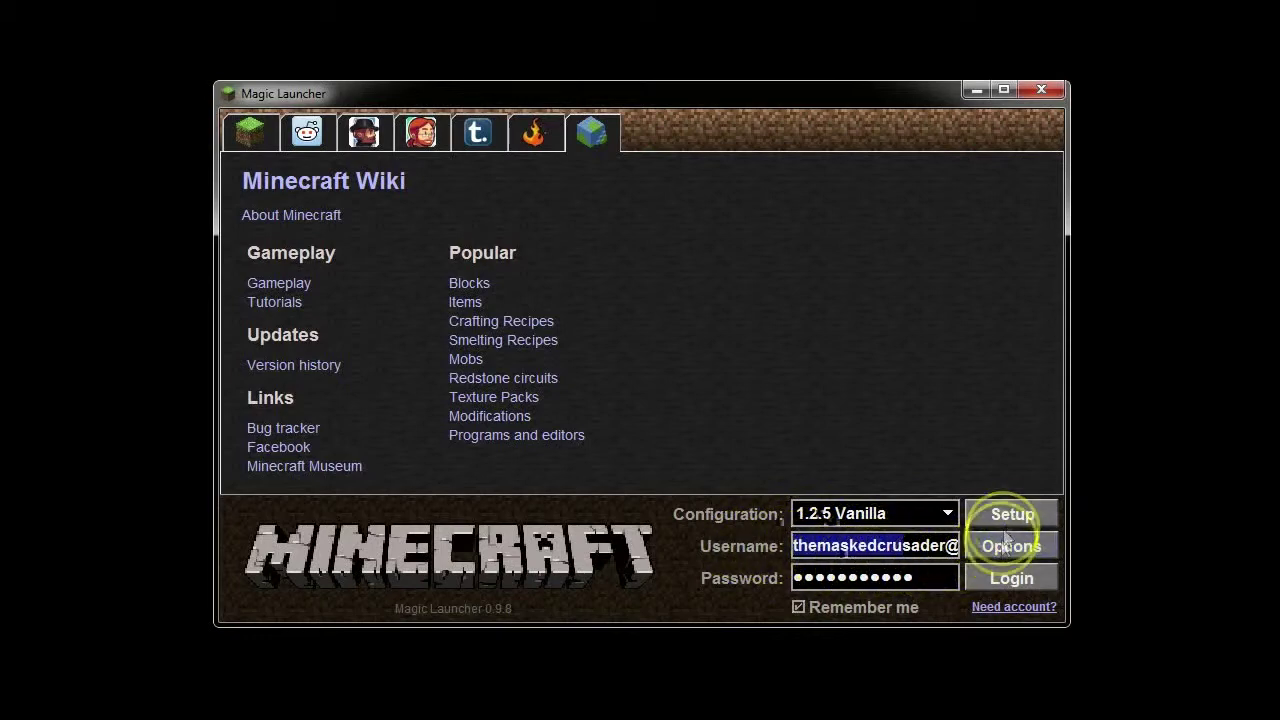
click(1003, 585)
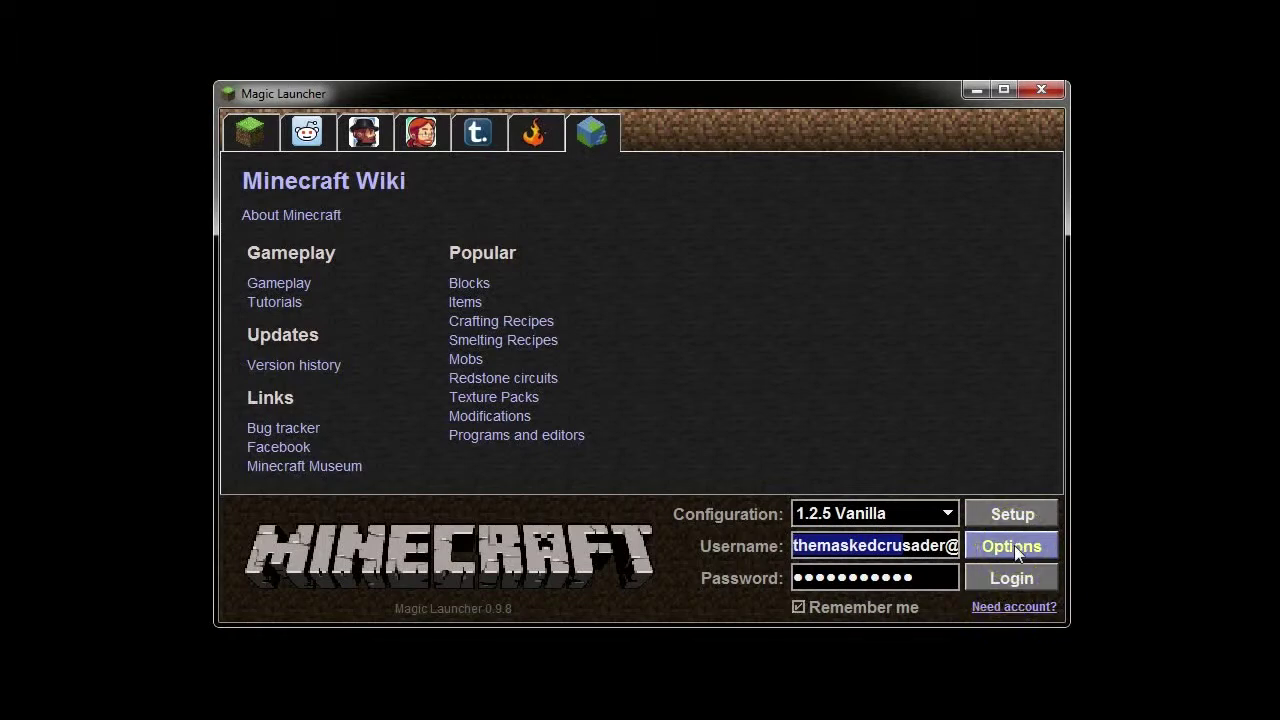
View the launcher options and the wiki page on development snapshots, and close the options without changing anything
click(1014, 545)
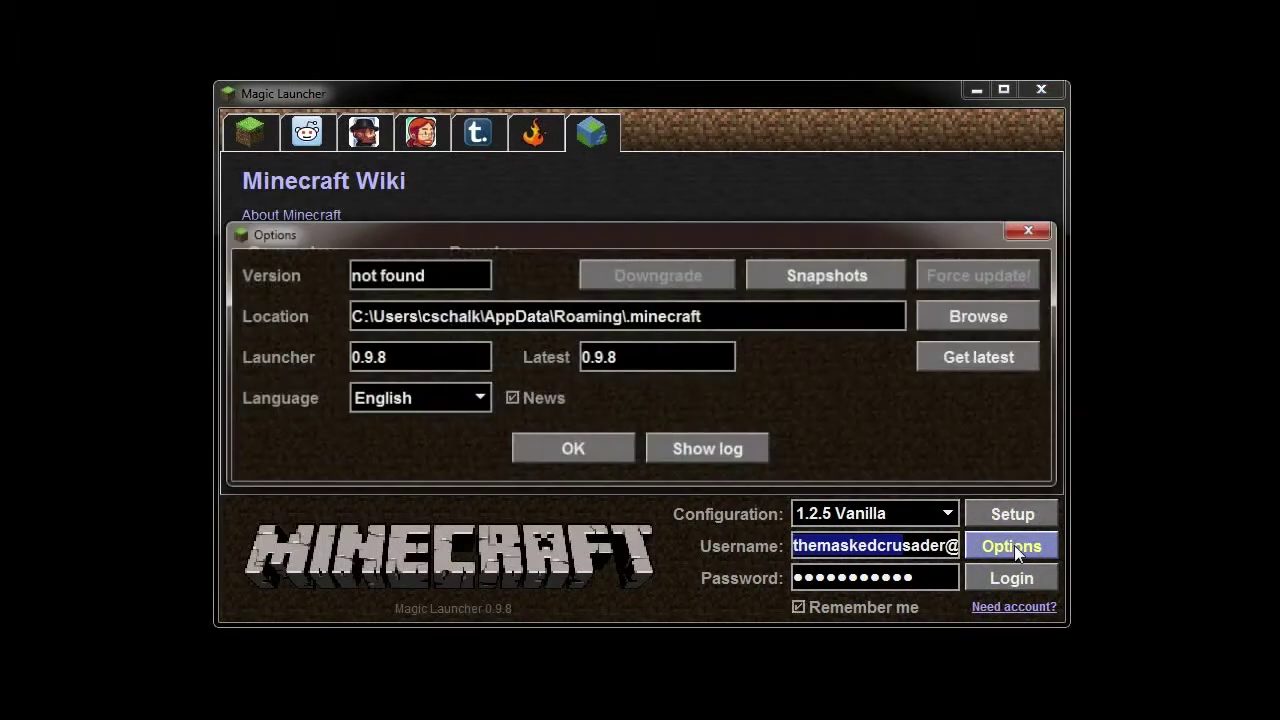
click(828, 278)
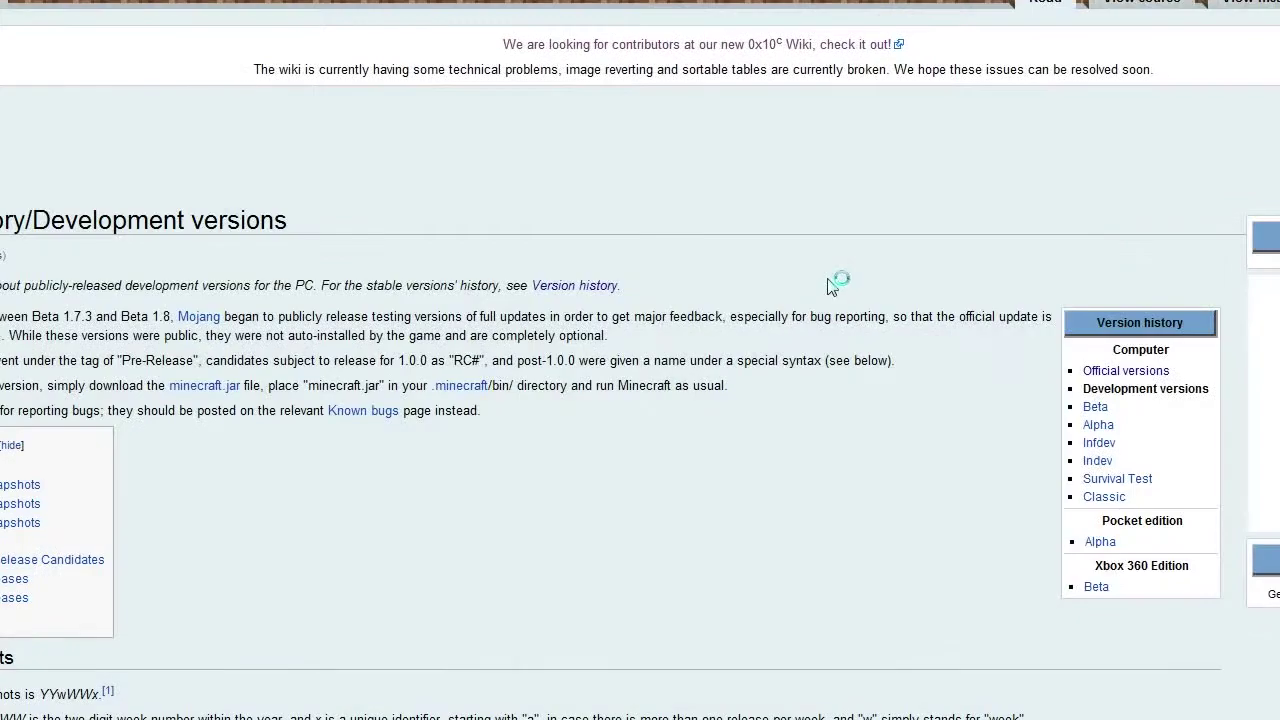
scroll(829, 283, down, 5)
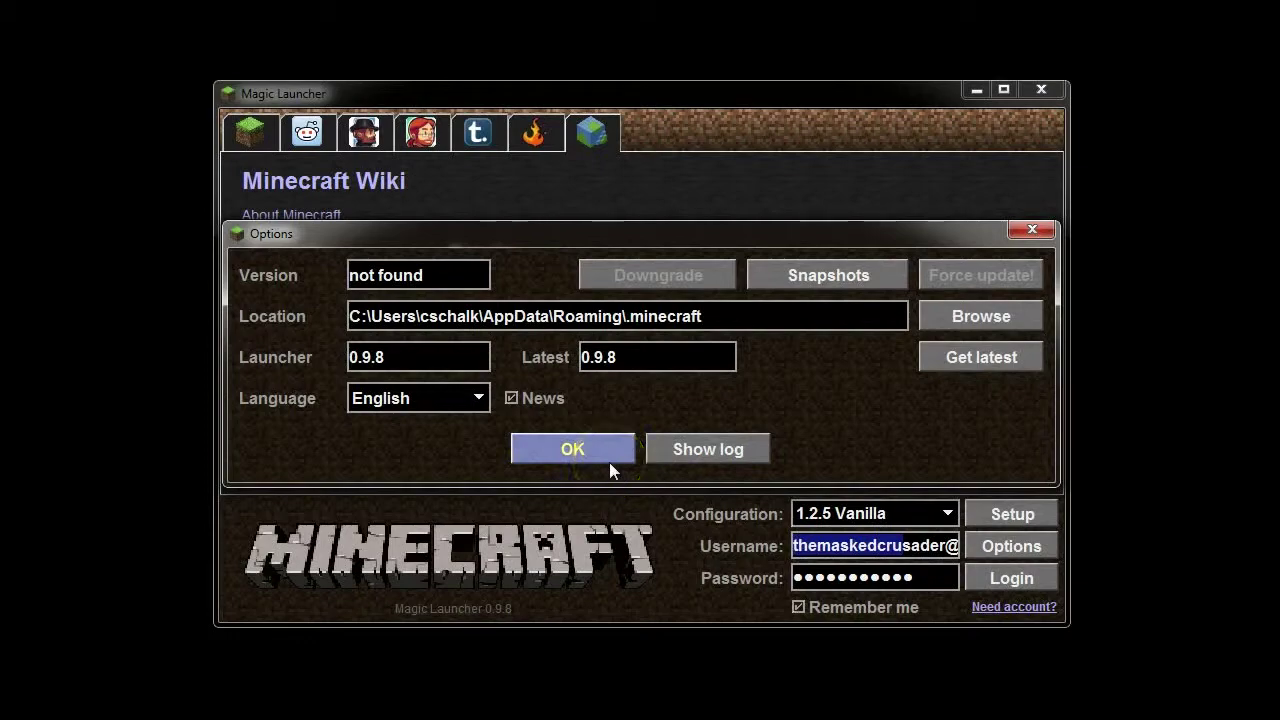
click(612, 455)
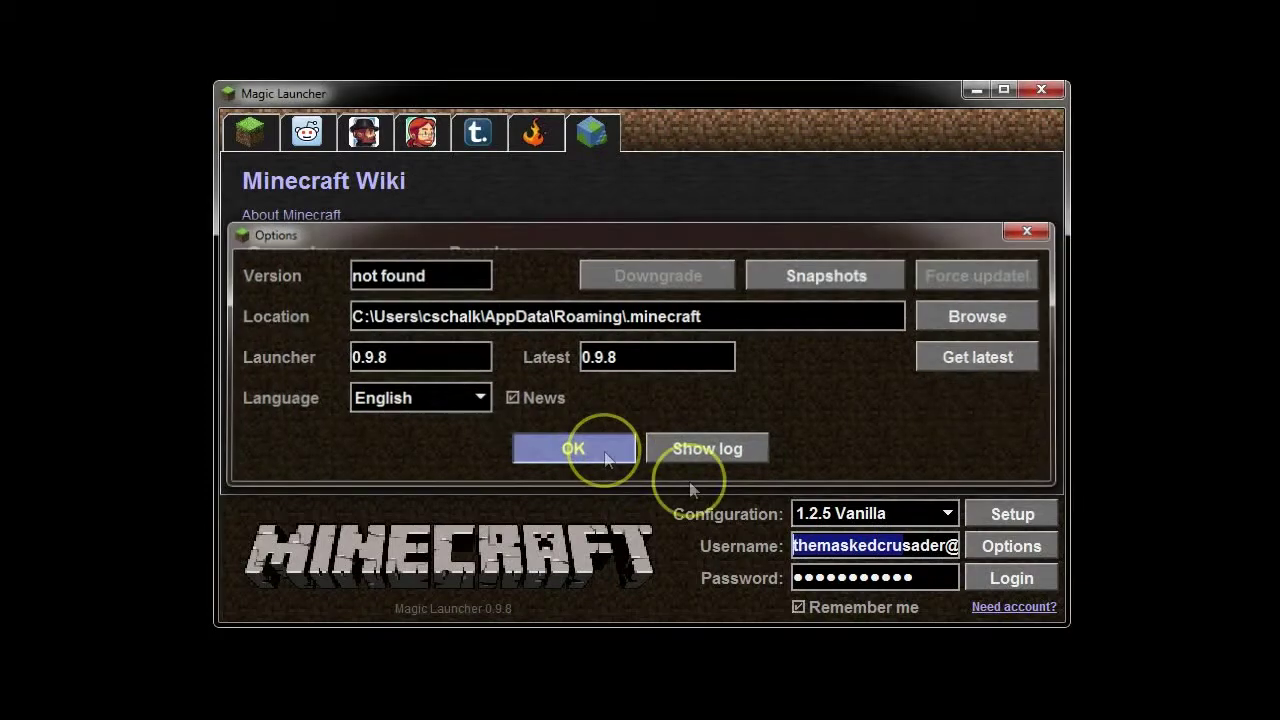
Open the setup of the 1.2.5 Vanilla configuration and test-launch the game, checking its list of texture packs
click(993, 518)
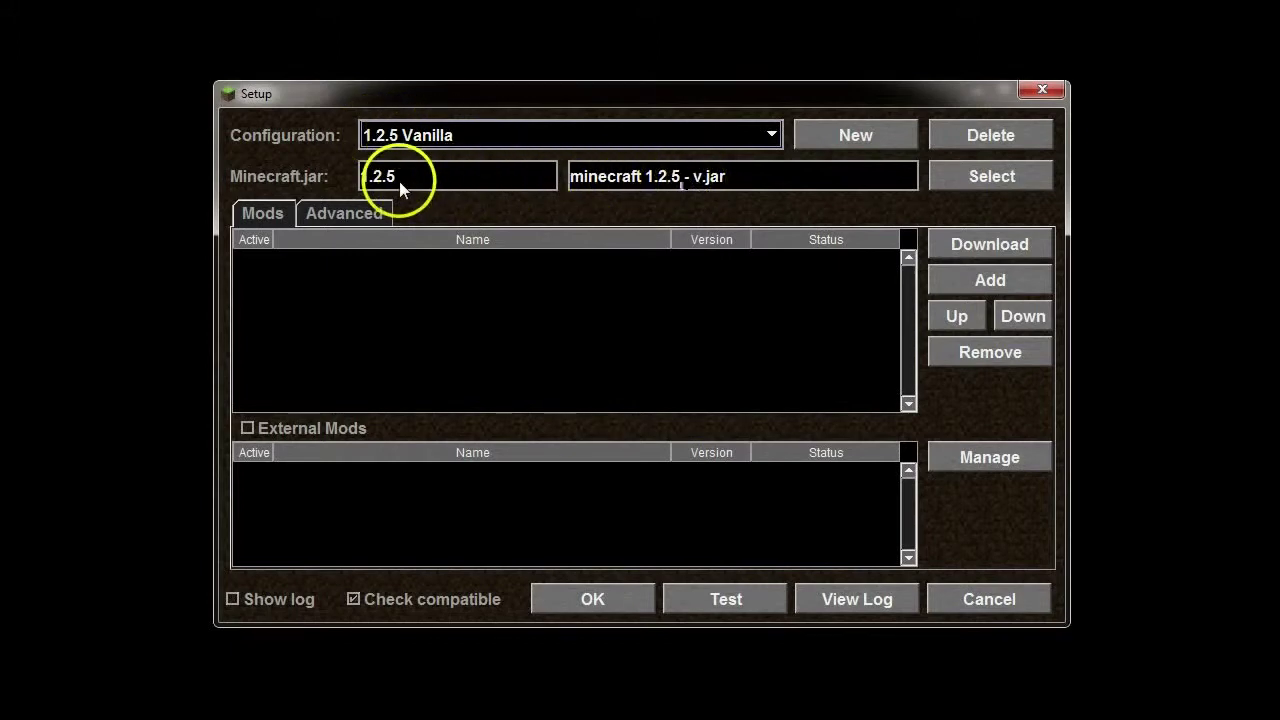
click(709, 603)
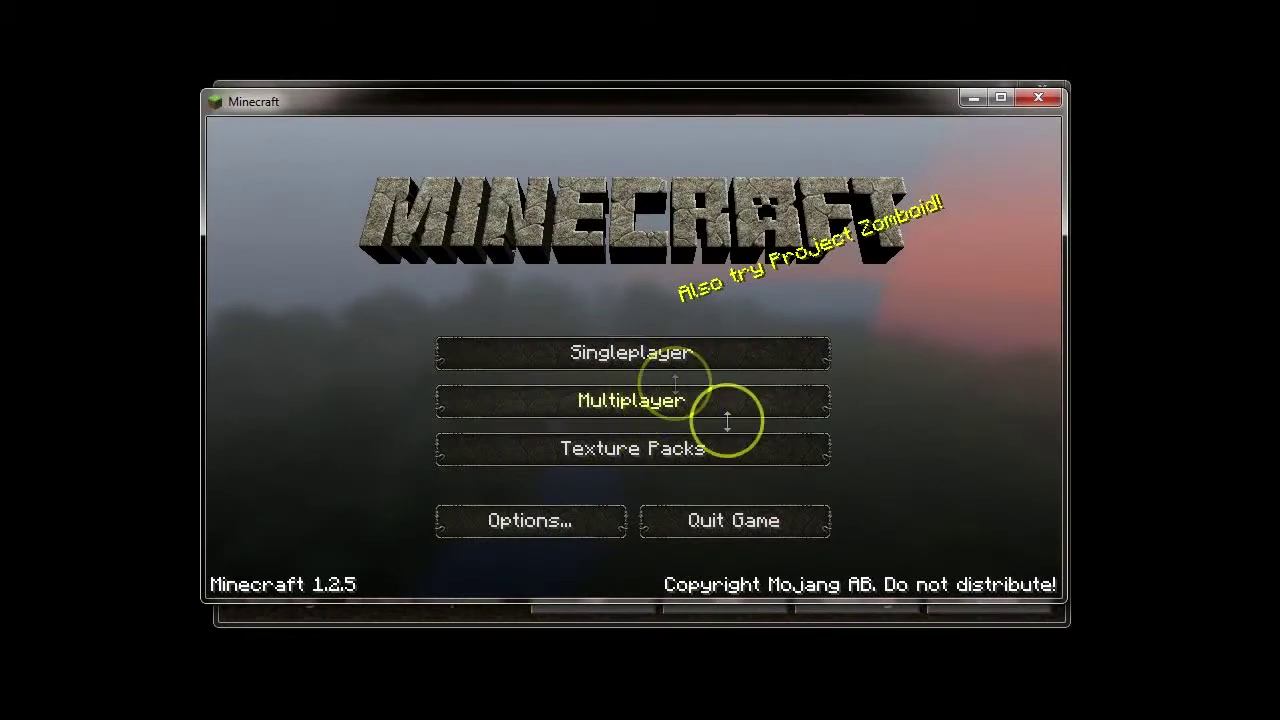
click(674, 450)
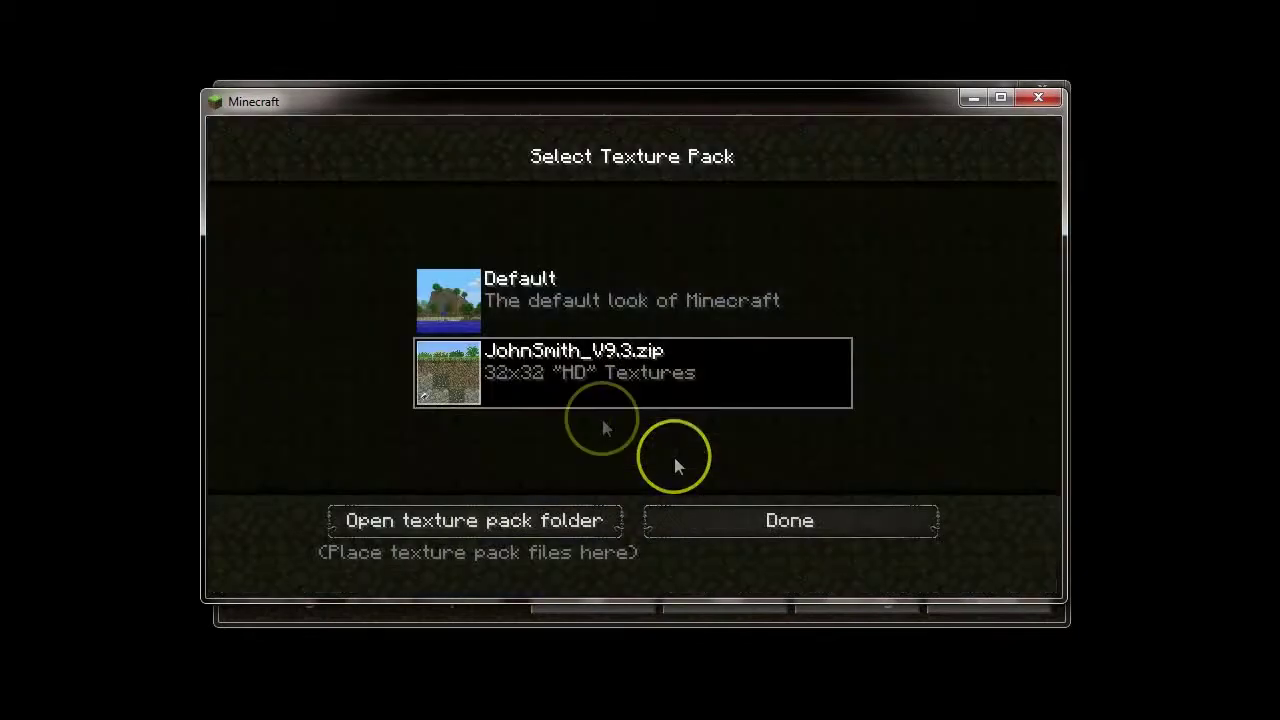
click(678, 541)
Load the single-player Test World to check its creative item selection, and close the game
click(580, 352)
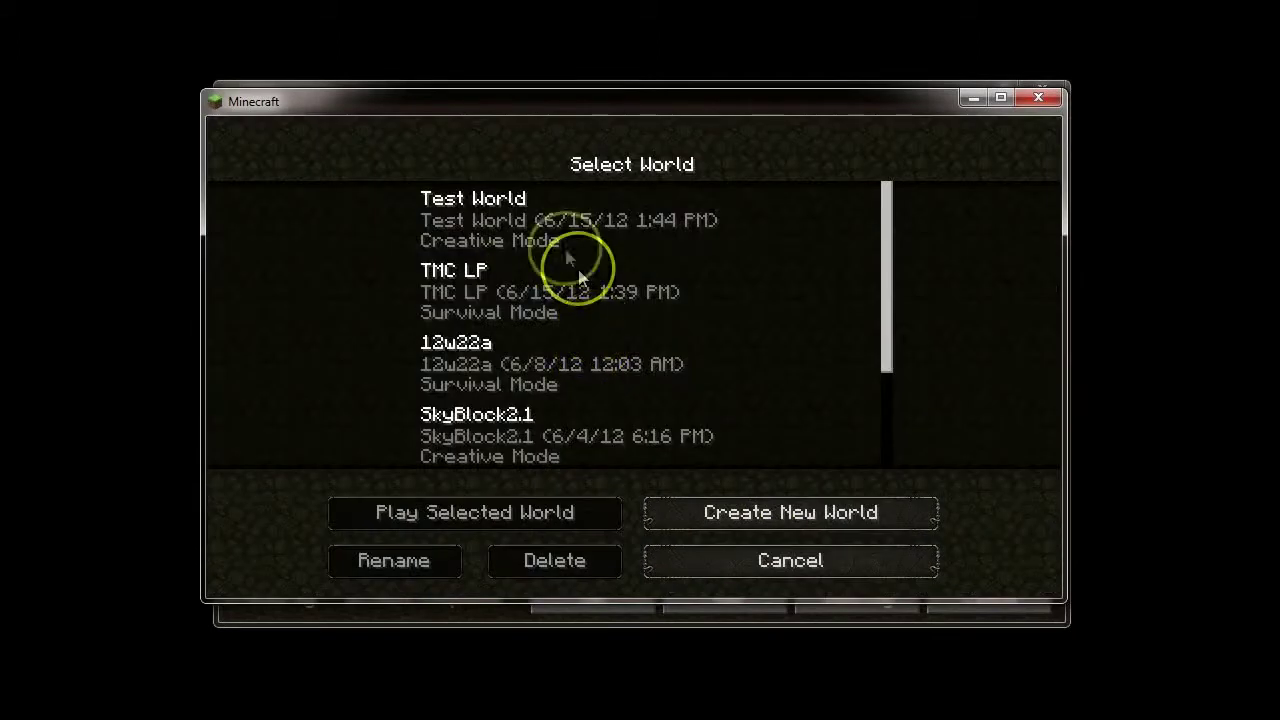
click(558, 240)
click(549, 246)
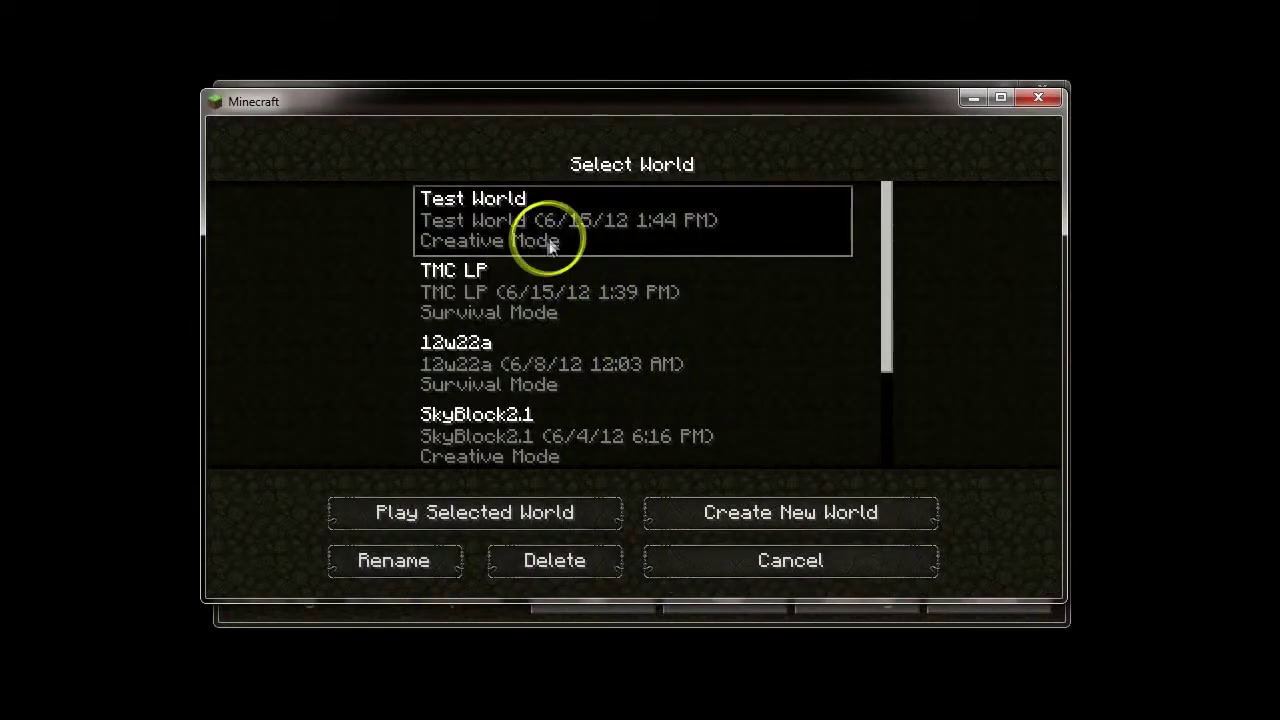
click(550, 240)
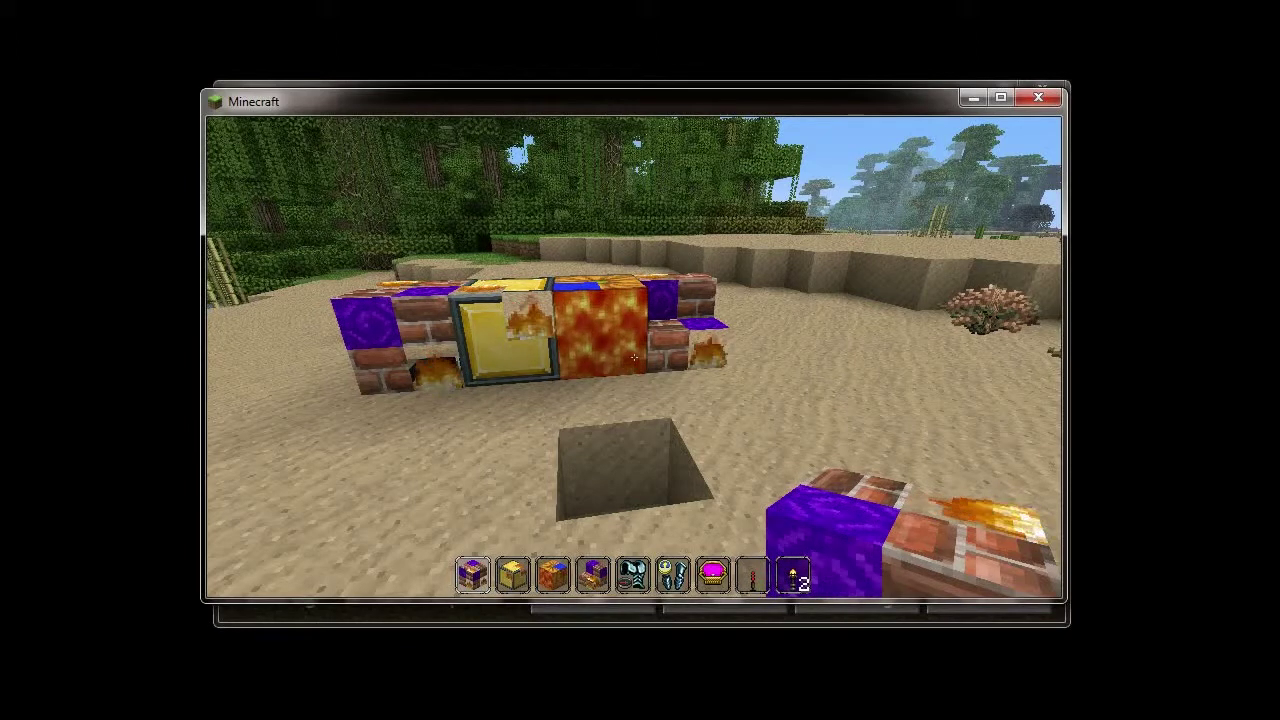
key(e)
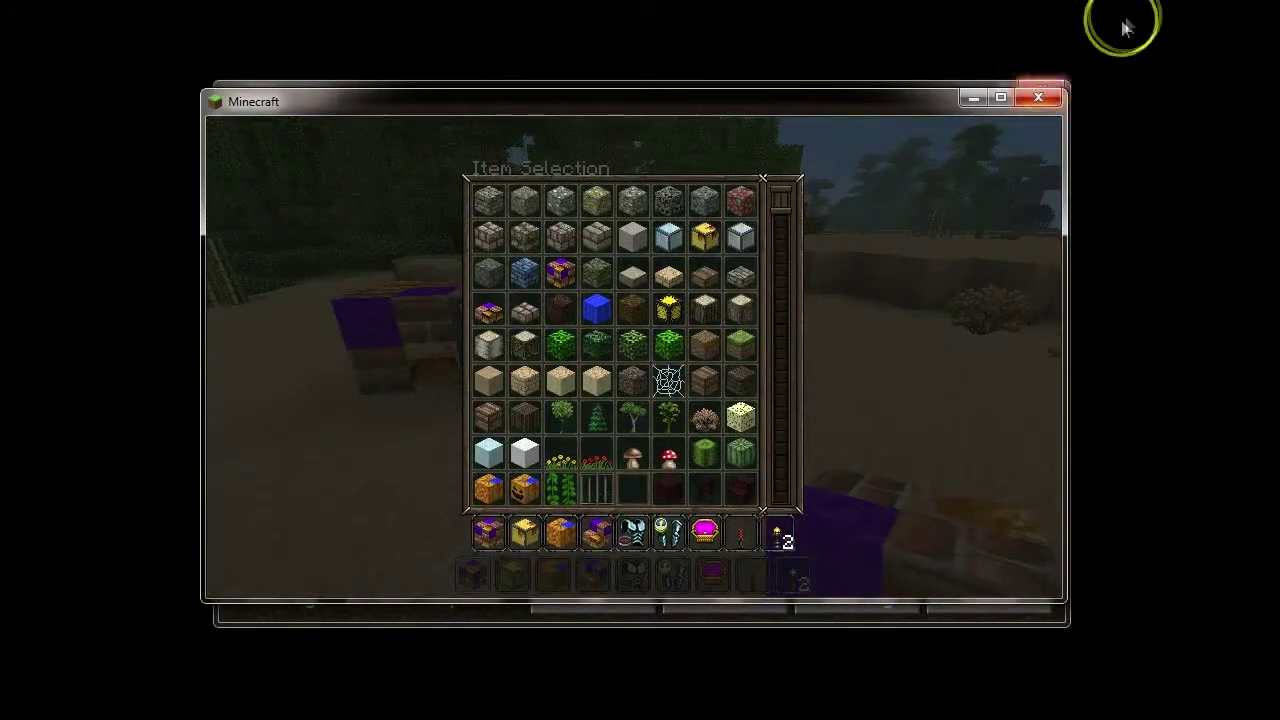
click(1040, 94)
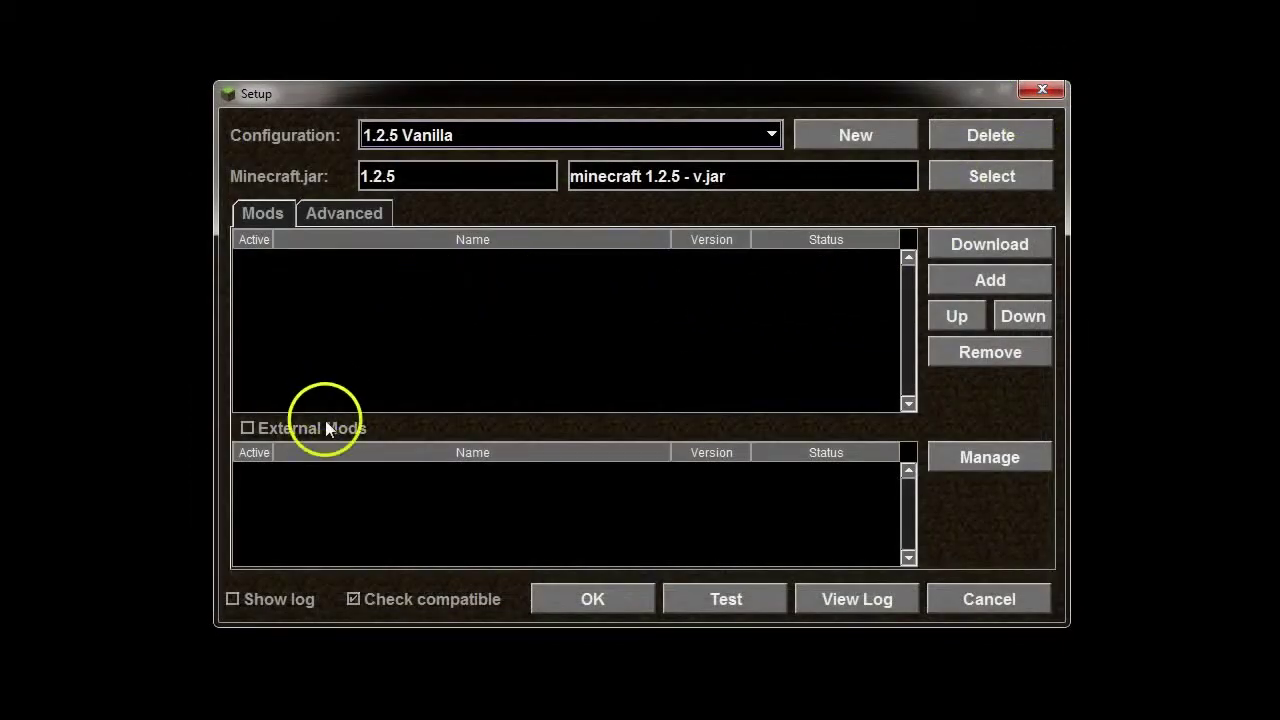
Add OptiFine_1.2.5_HD_MT_AA_A7.zip to the mods of the 1.2.5 Vanilla configuration
click(968, 281)
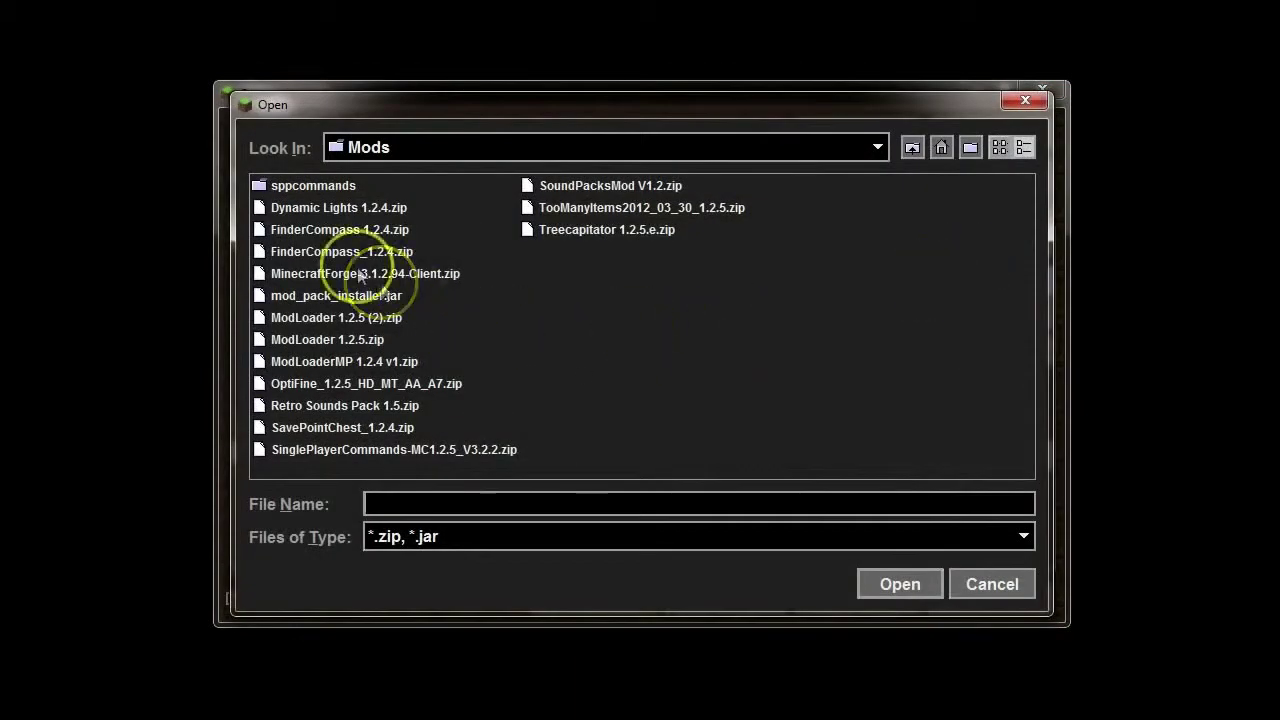
click(331, 384)
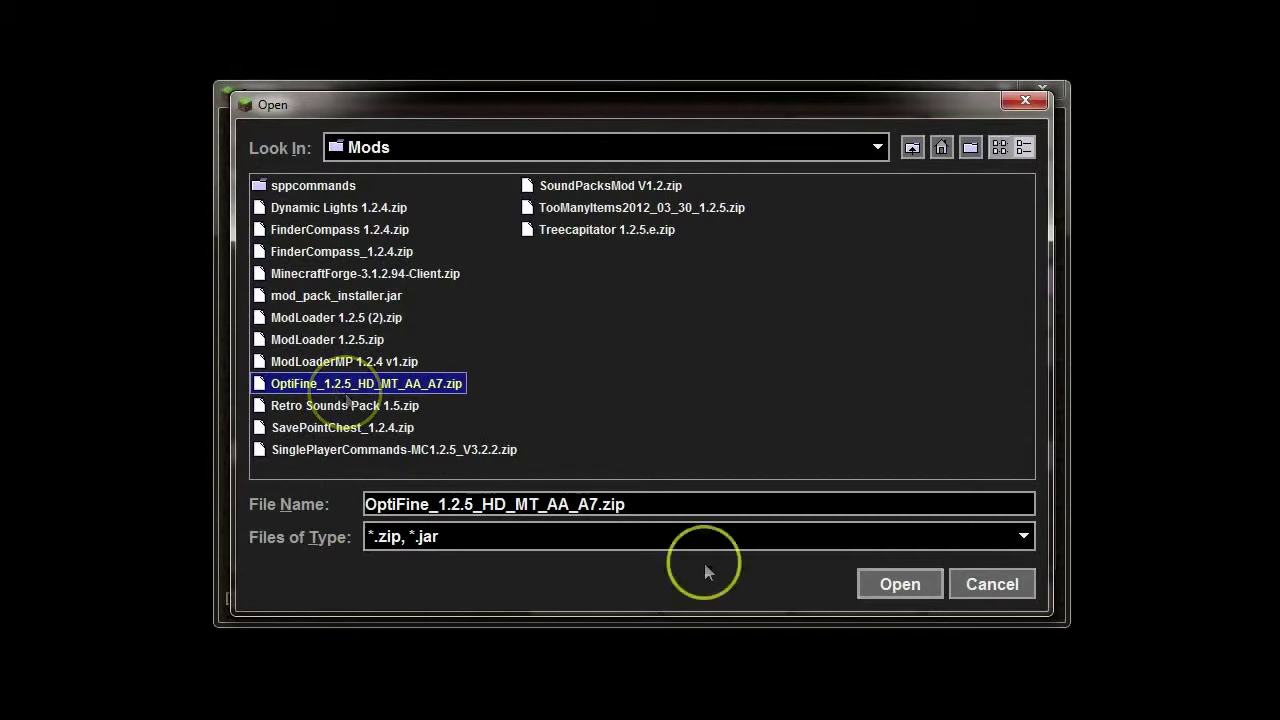
click(890, 586)
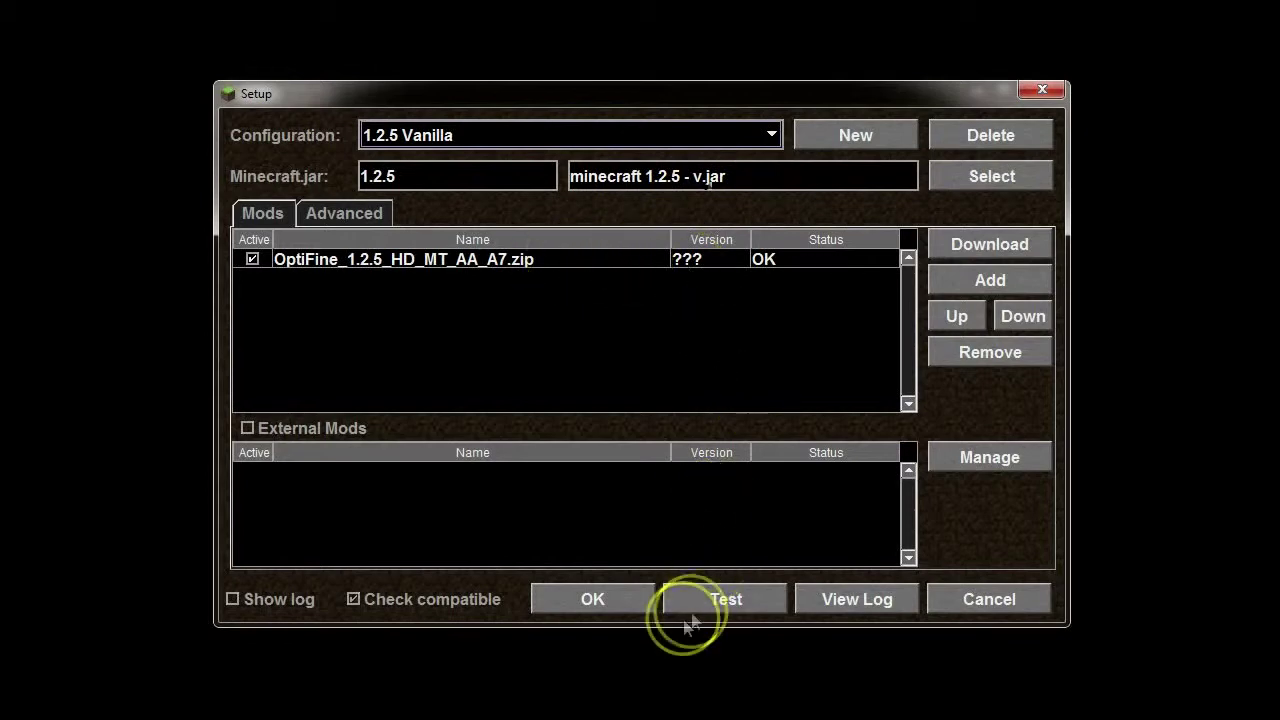
Test-launch the game with OptiFine, load the single-player Test World to look at it, and close the game
click(721, 597)
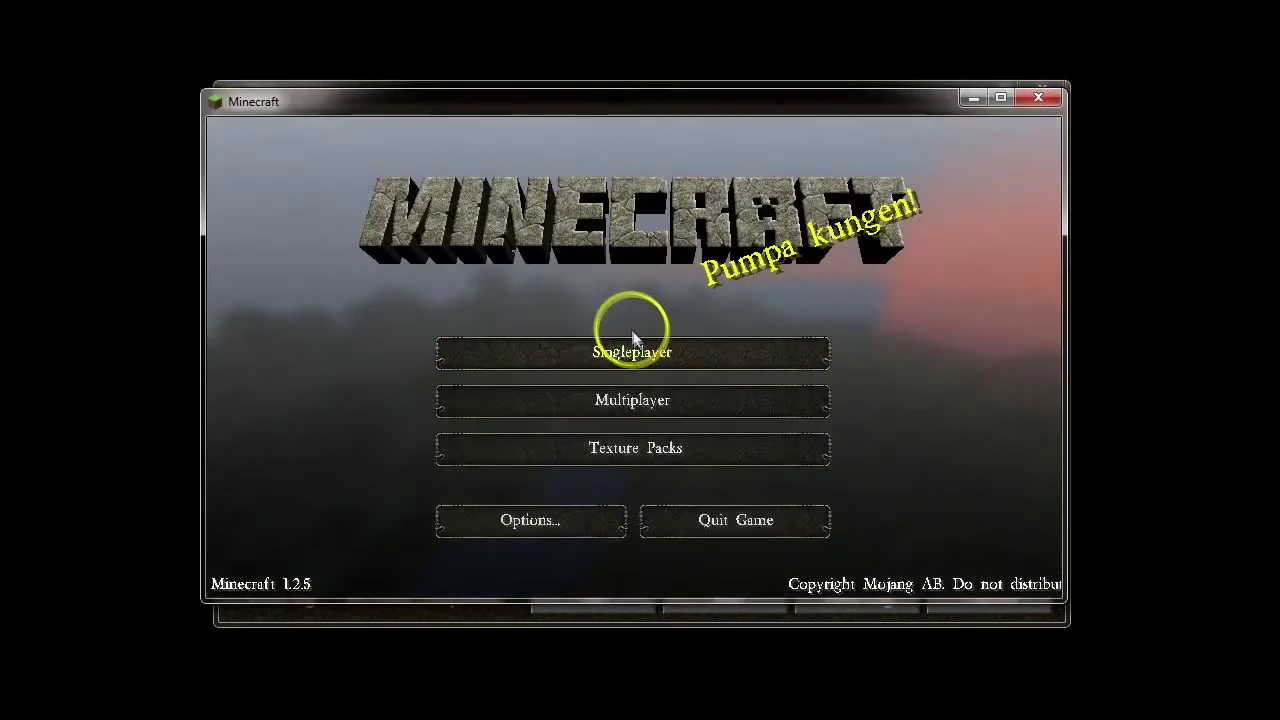
click(626, 348)
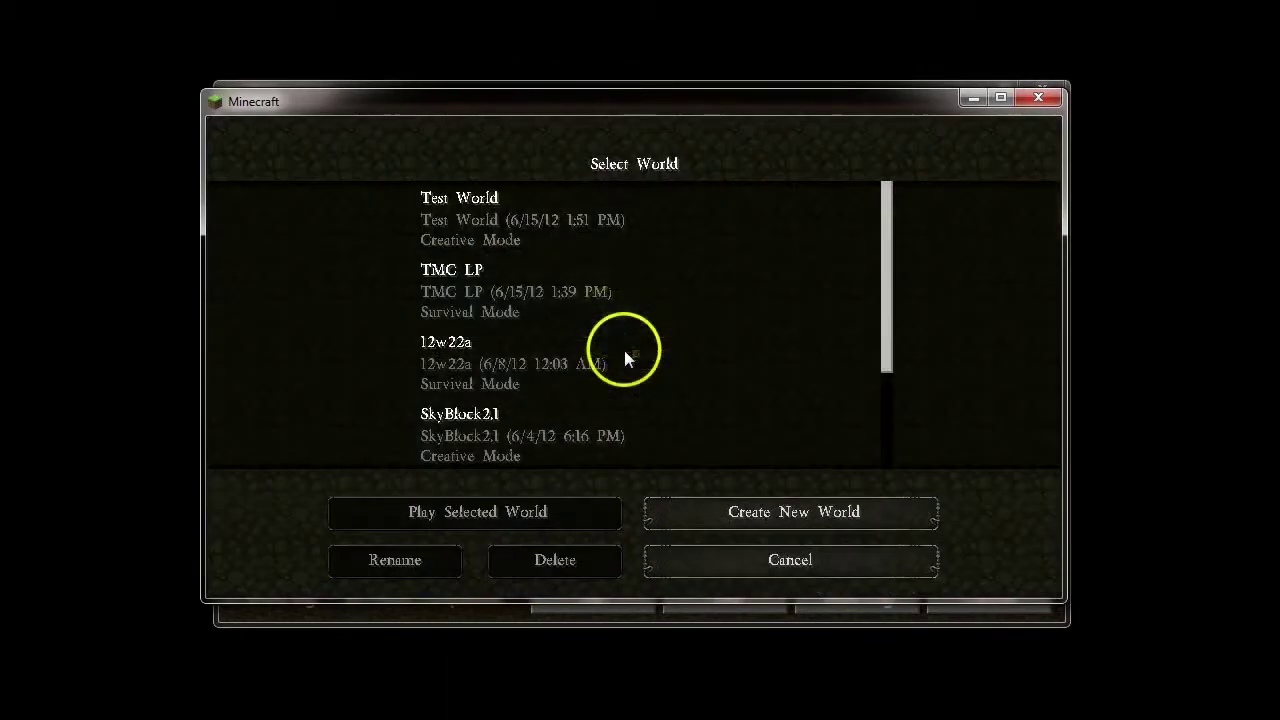
double_click(572, 229)
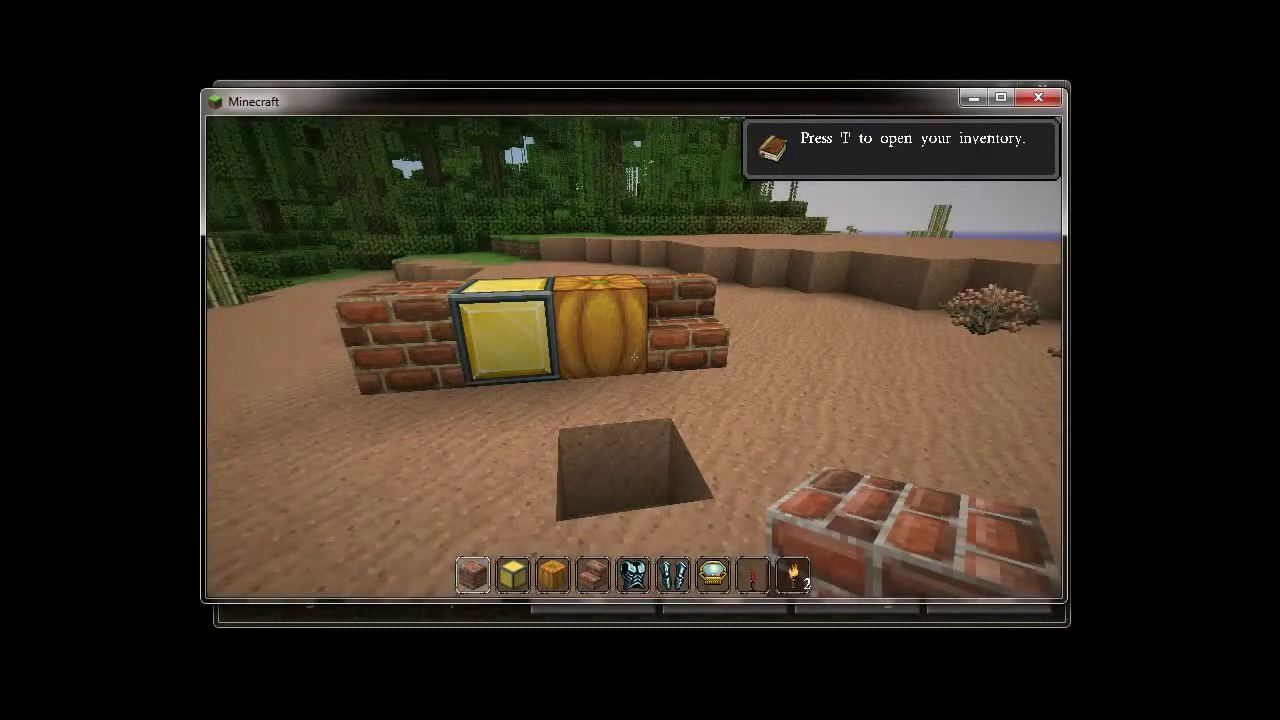
click(628, 355)
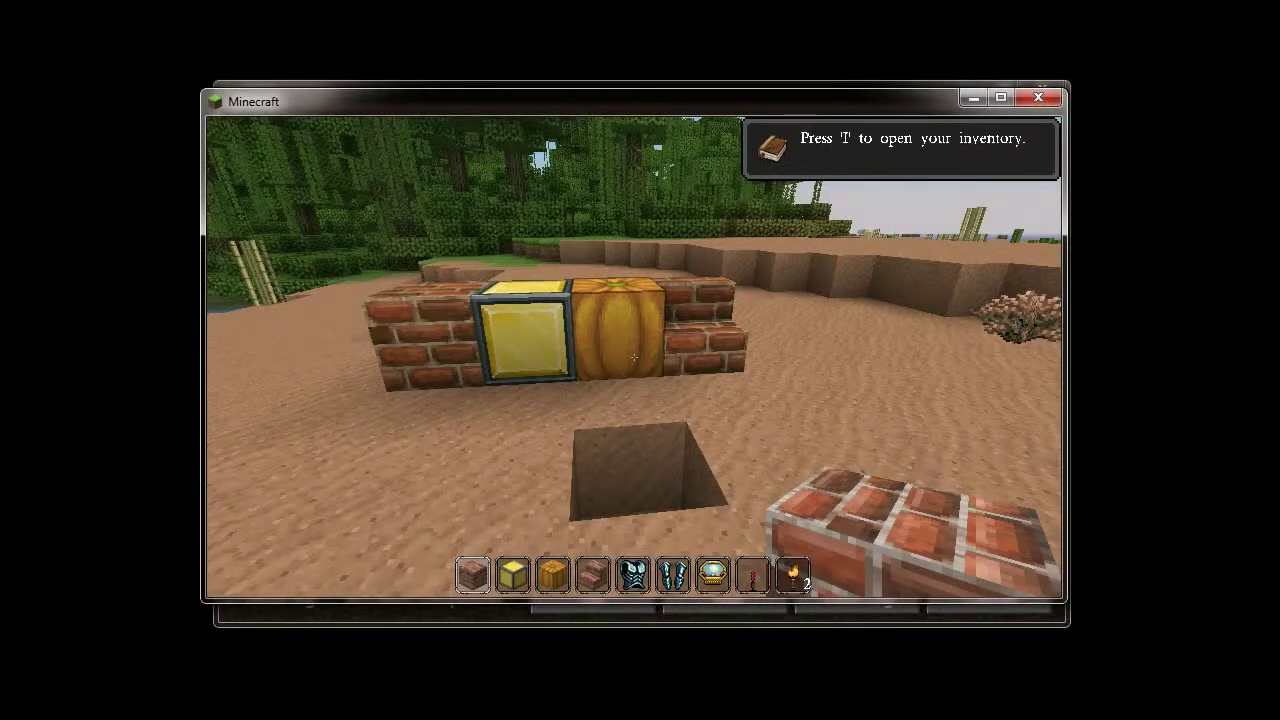
key(Escape)
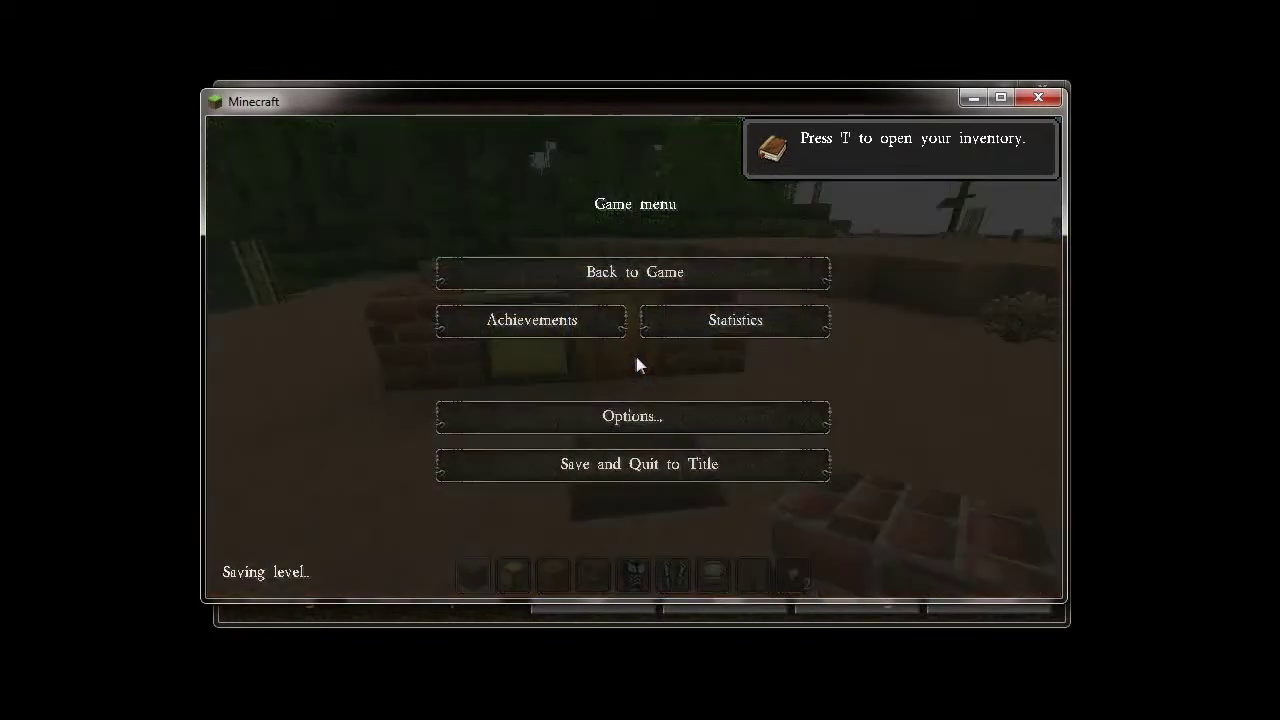
click(1038, 97)
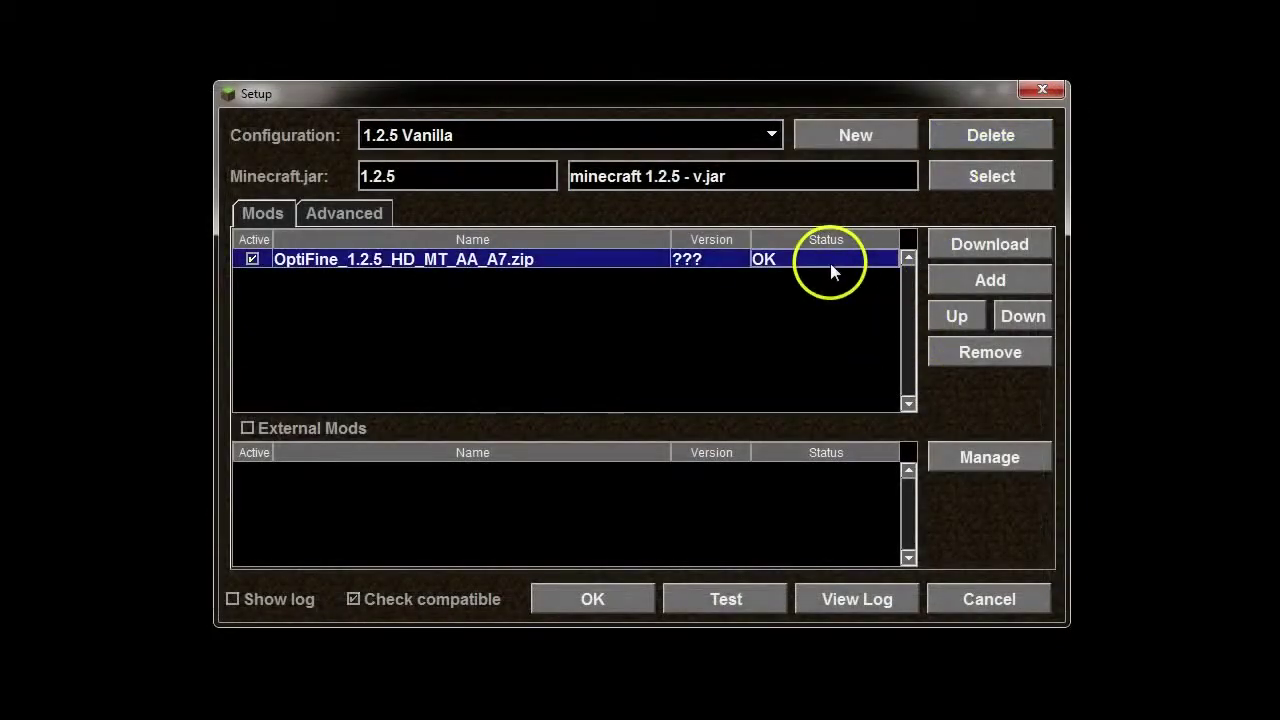
Remove OptiFine from the mod list and add MinecraftForge-3.1.2.94-Client.zip in its place
click(993, 355)
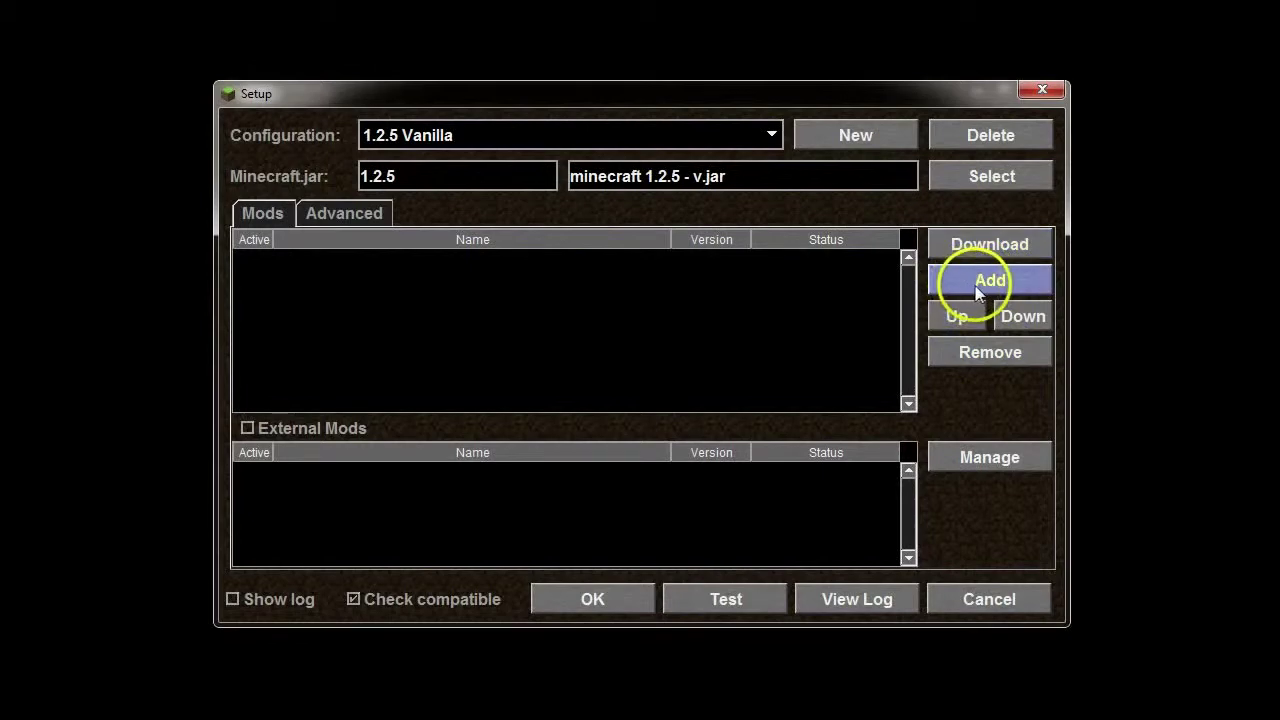
click(979, 282)
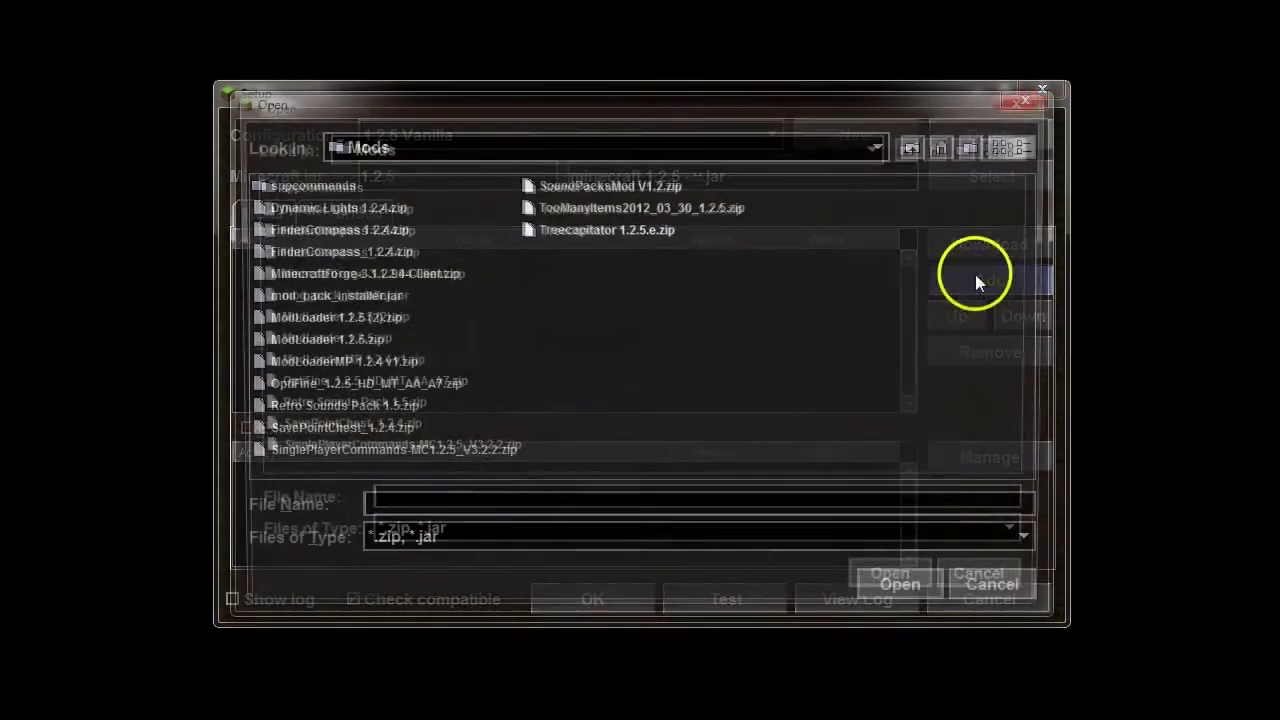
click(331, 283)
click(300, 272)
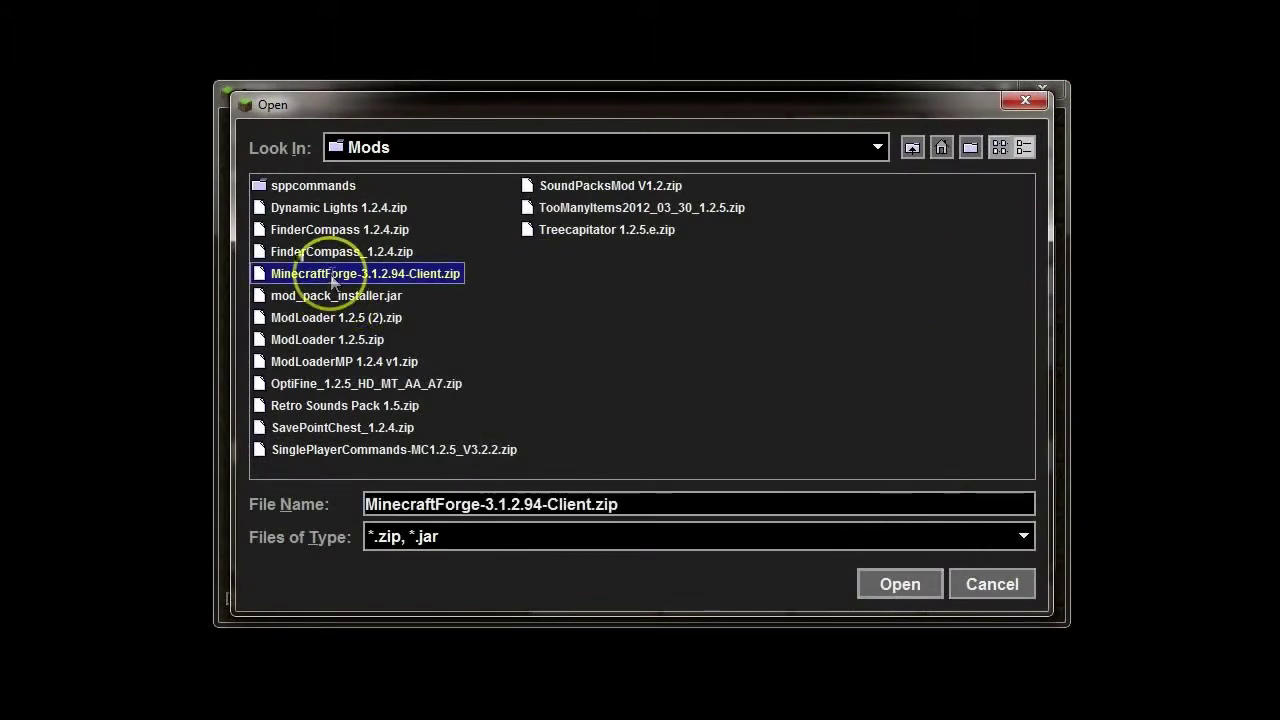
click(889, 588)
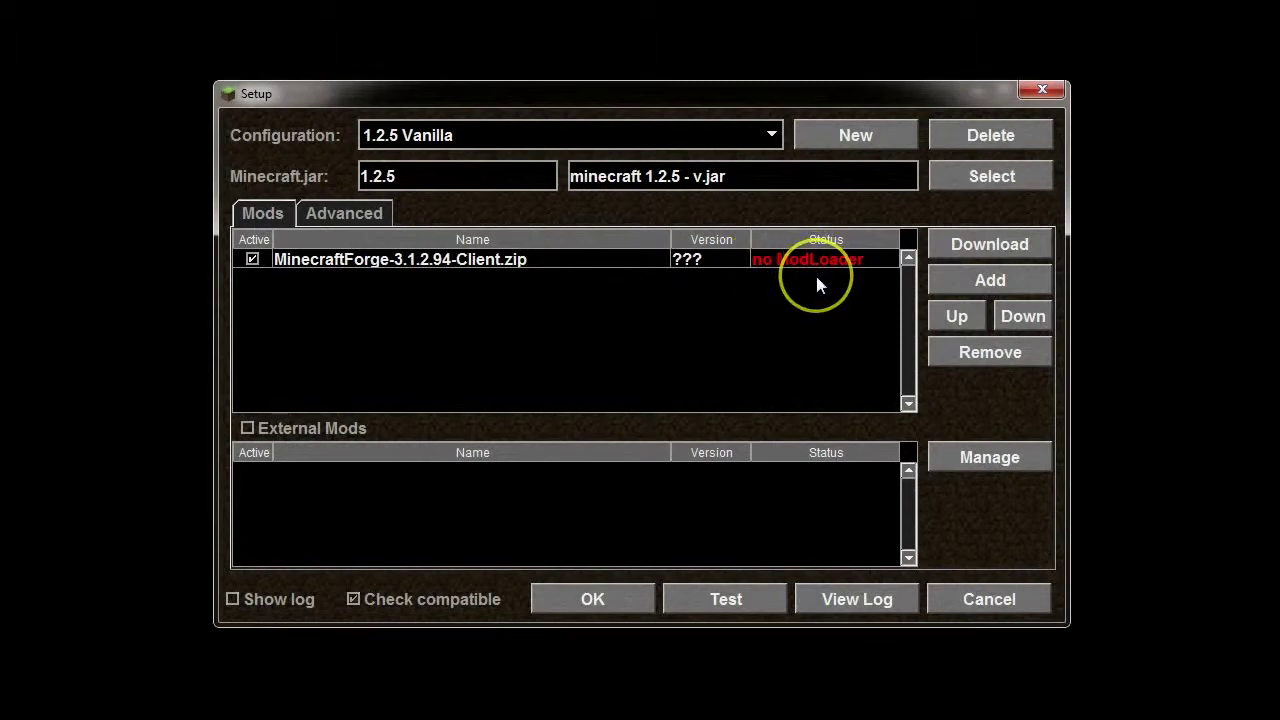
Add ModLoader 1.2.5 (2).zip to the mod list and move it above MinecraftForge
click(1006, 288)
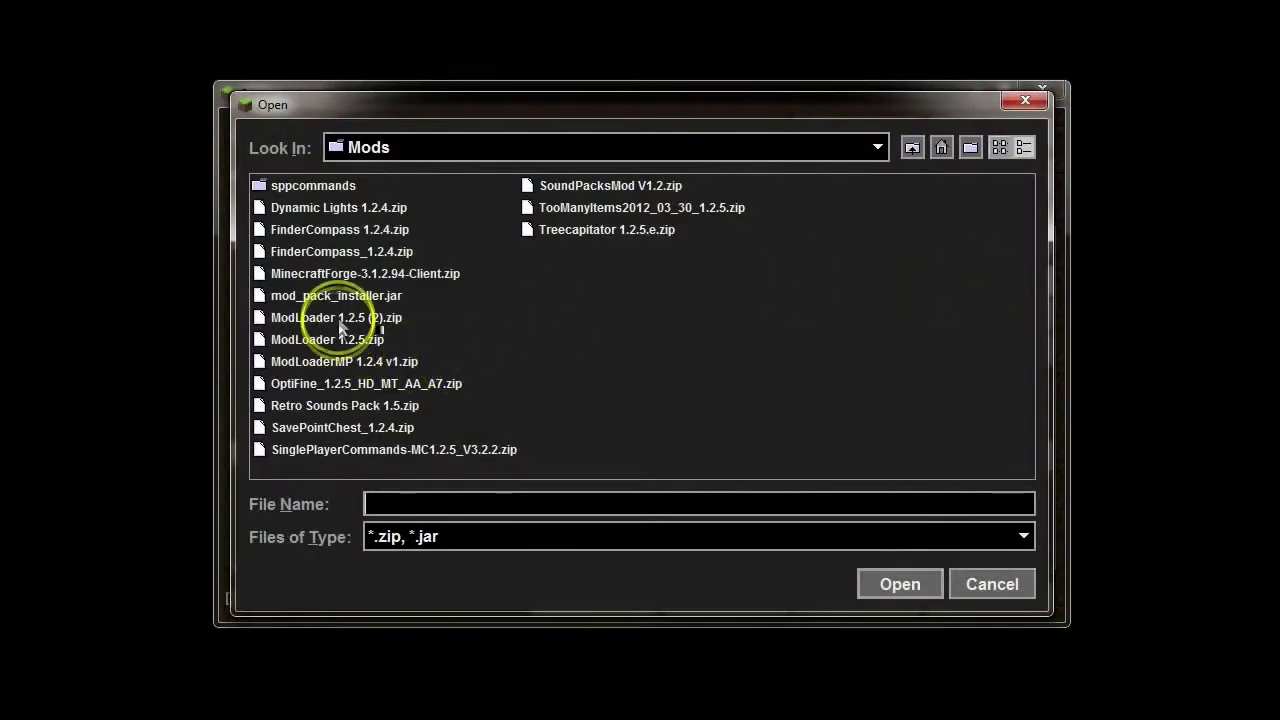
click(337, 318)
click(900, 585)
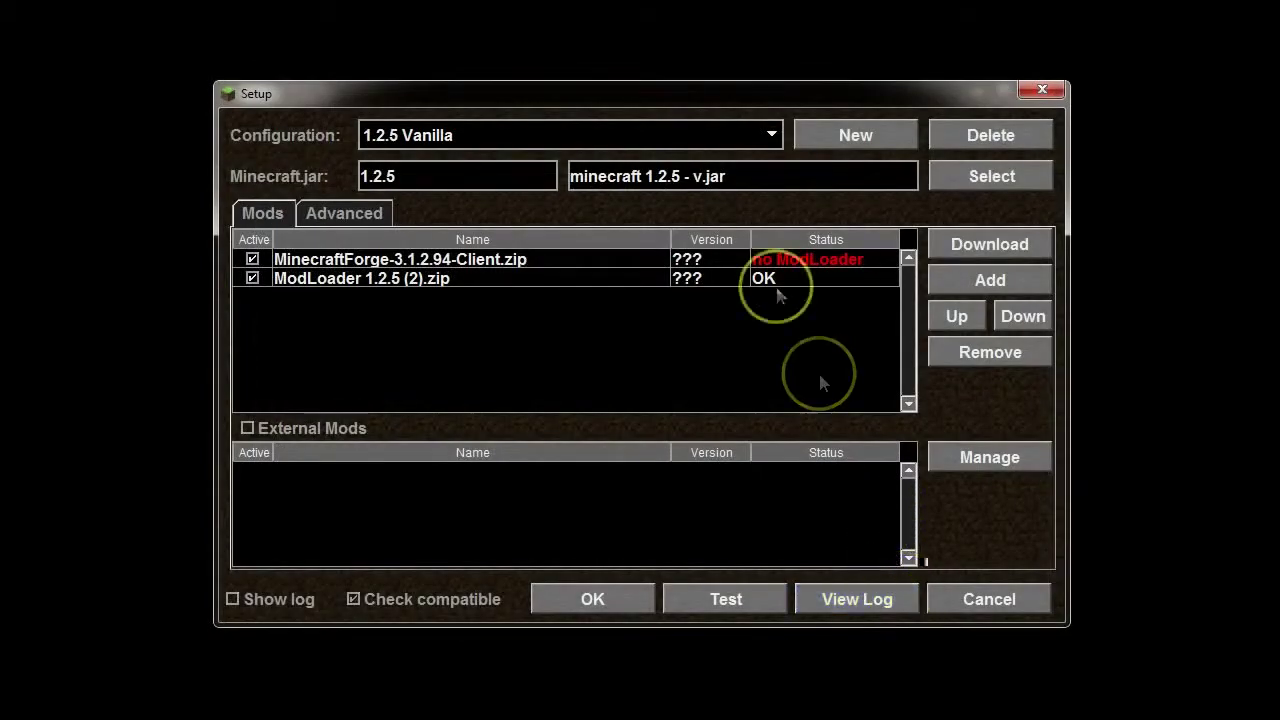
click(826, 278)
click(955, 320)
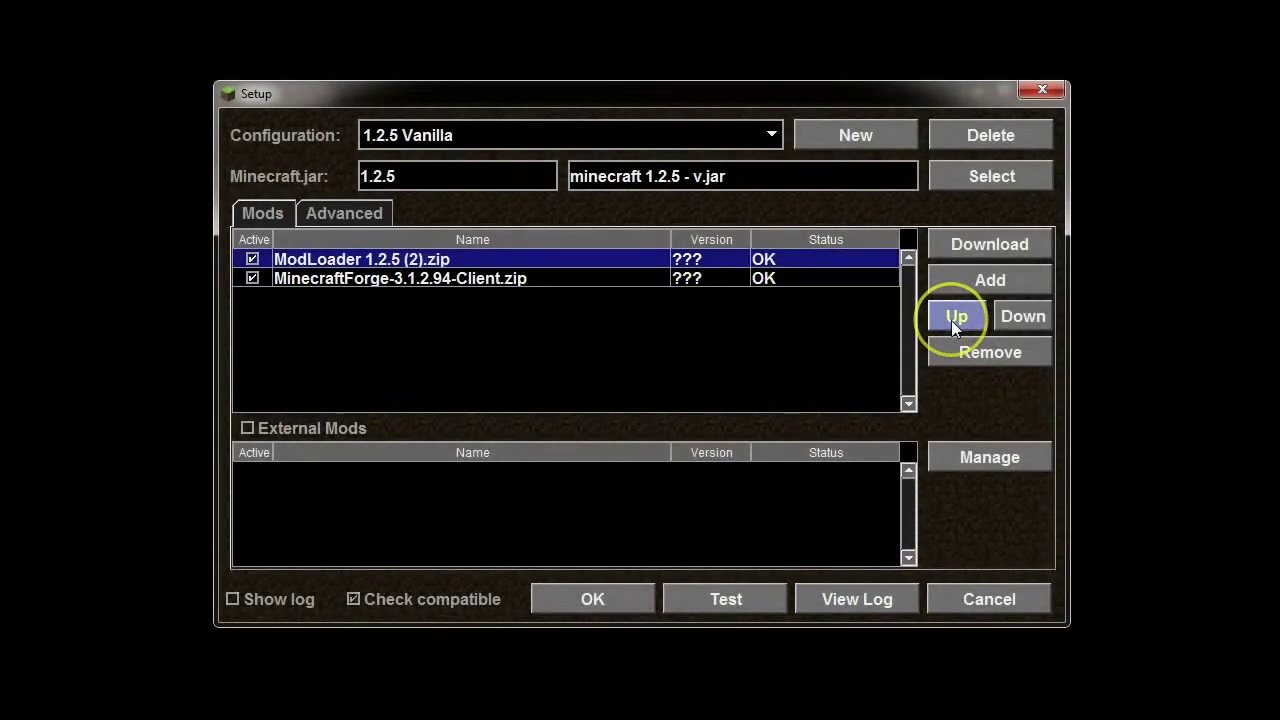
Test-launch the game with the listed mods and switch its texture pack to Default
click(726, 599)
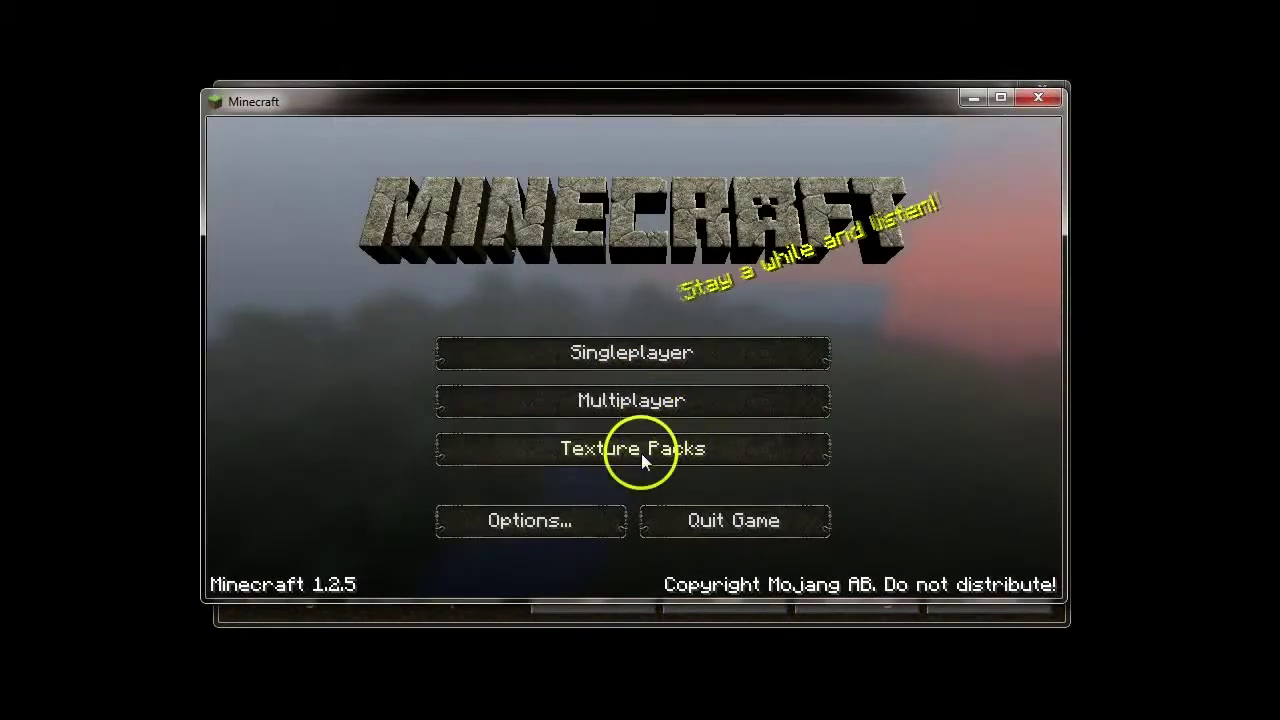
click(641, 451)
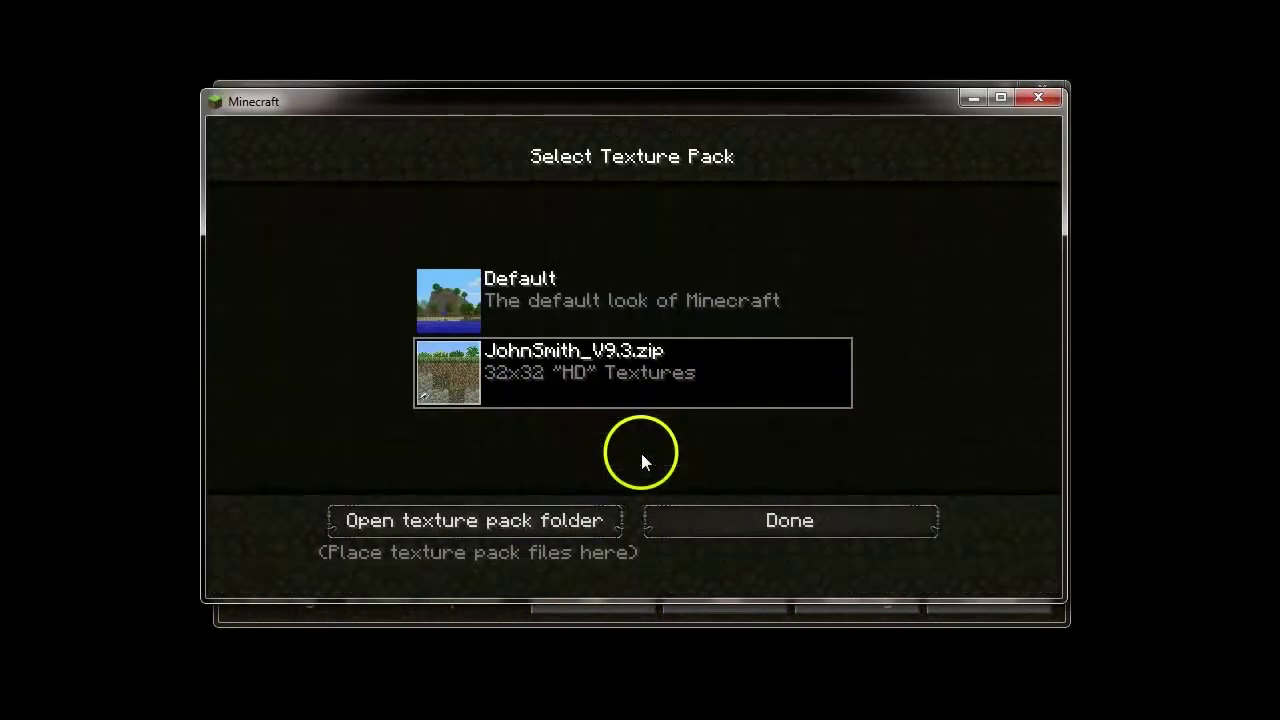
click(555, 287)
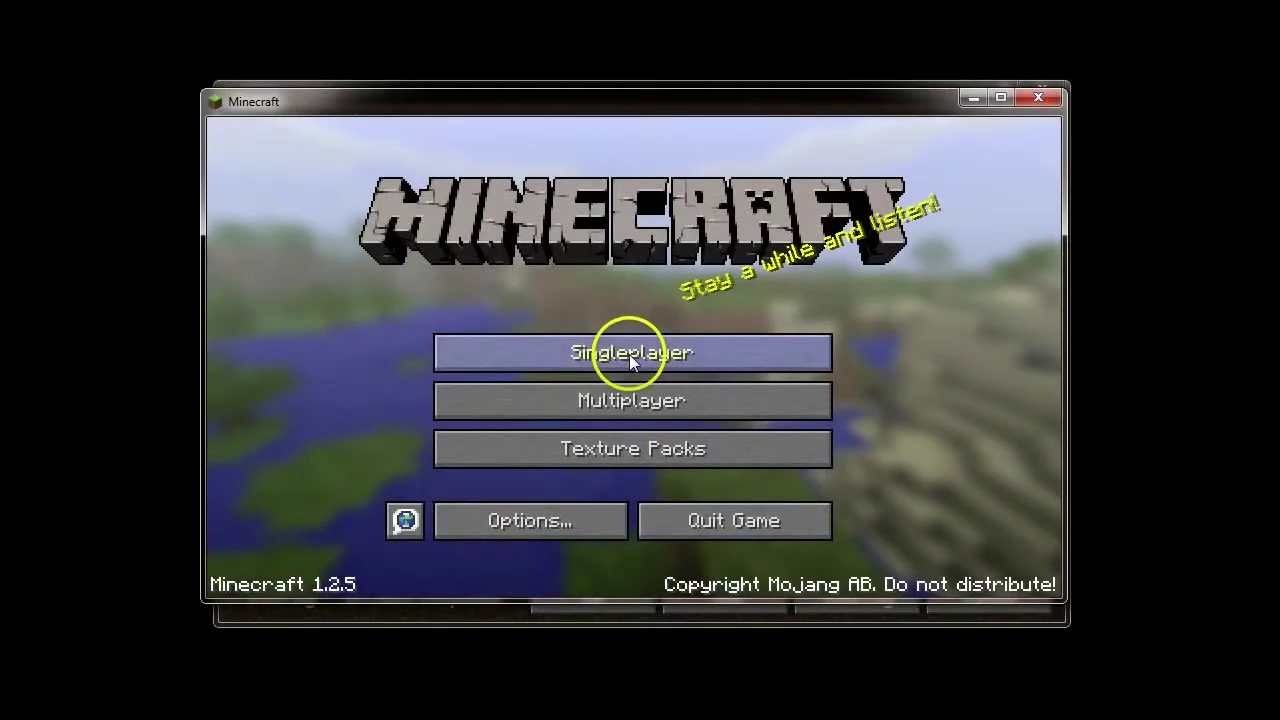
Load the single-player Test World, look through the whole creative item selection, and close the game
click(630, 356)
click(548, 238)
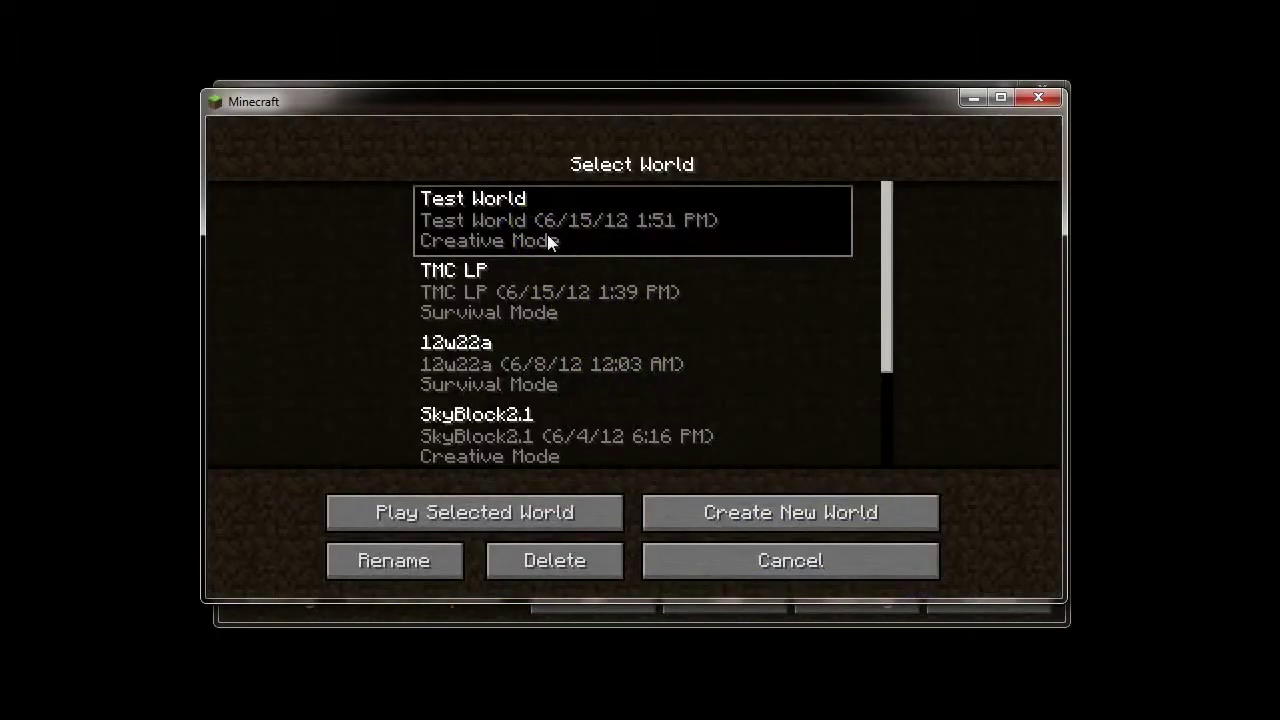
click(548, 240)
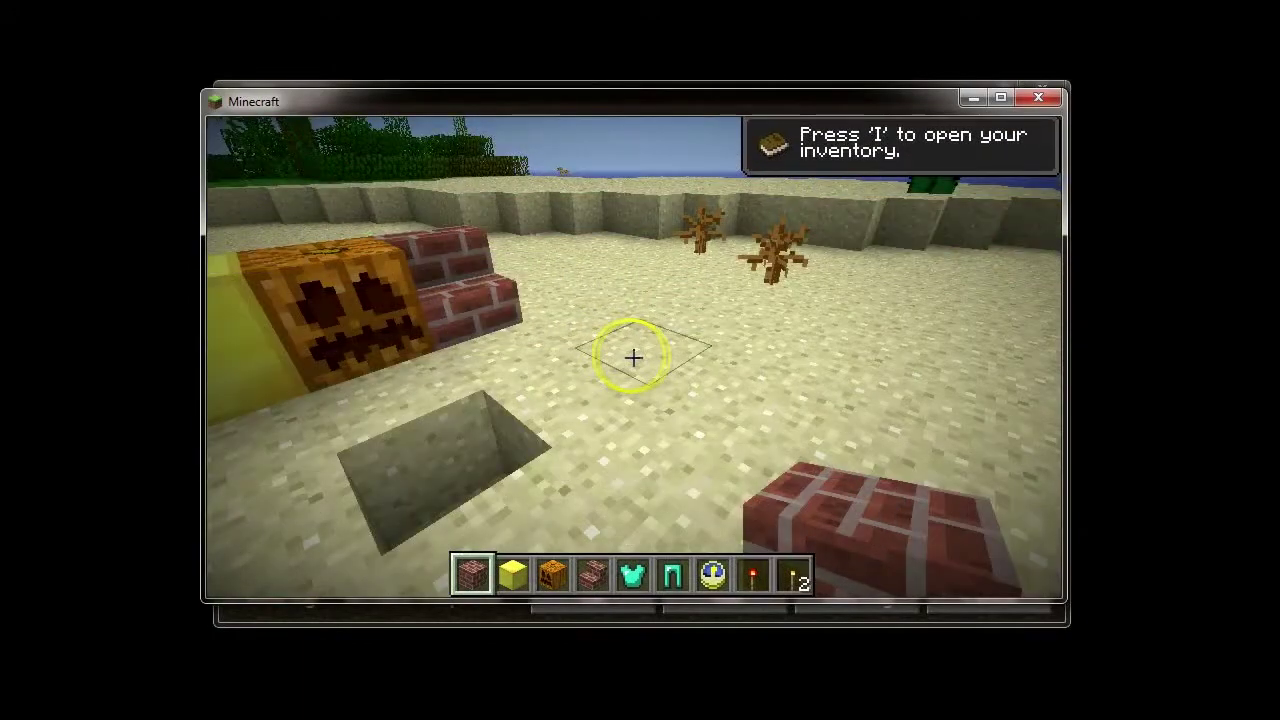
key(i)
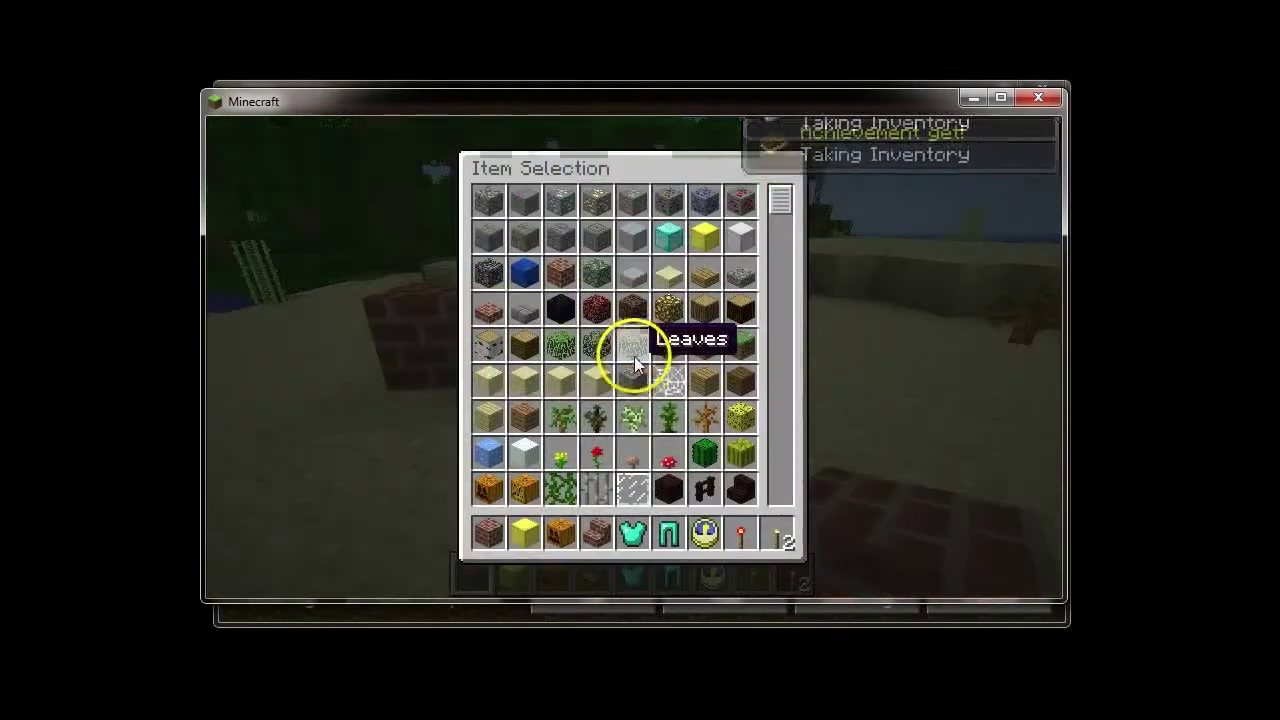
scroll(700, 420, down, 15)
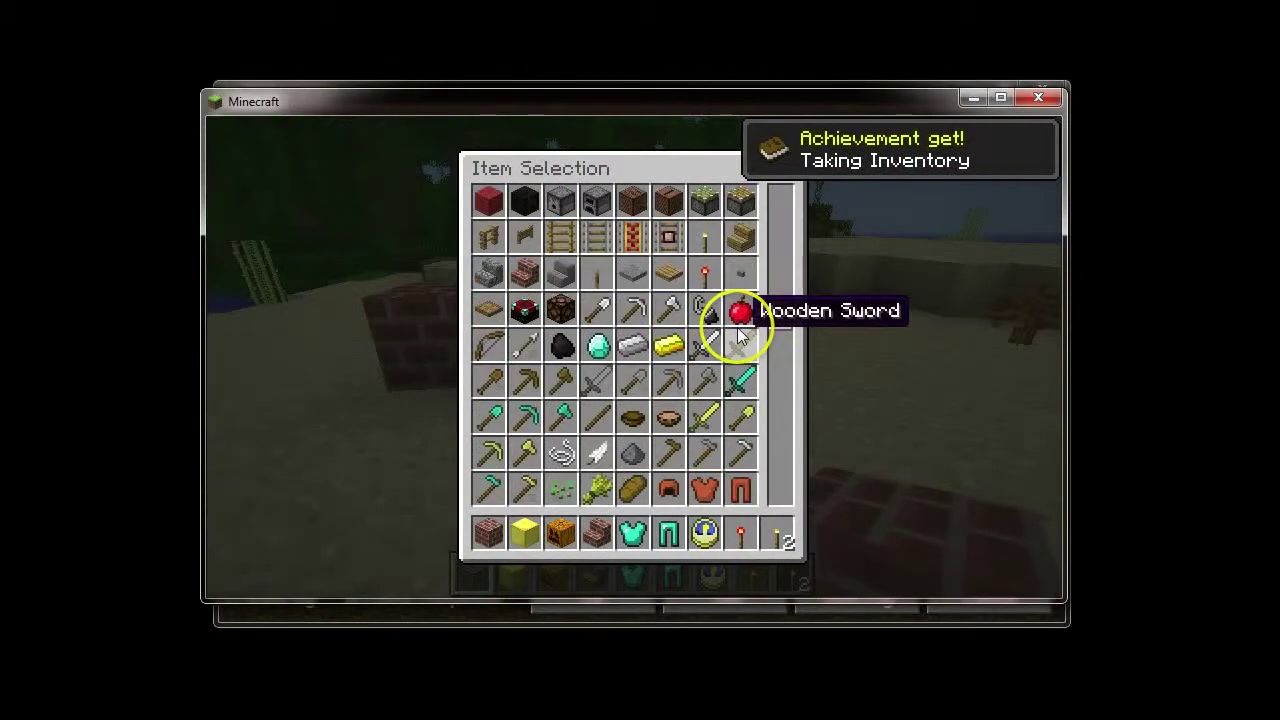
scroll(738, 330, down, 10)
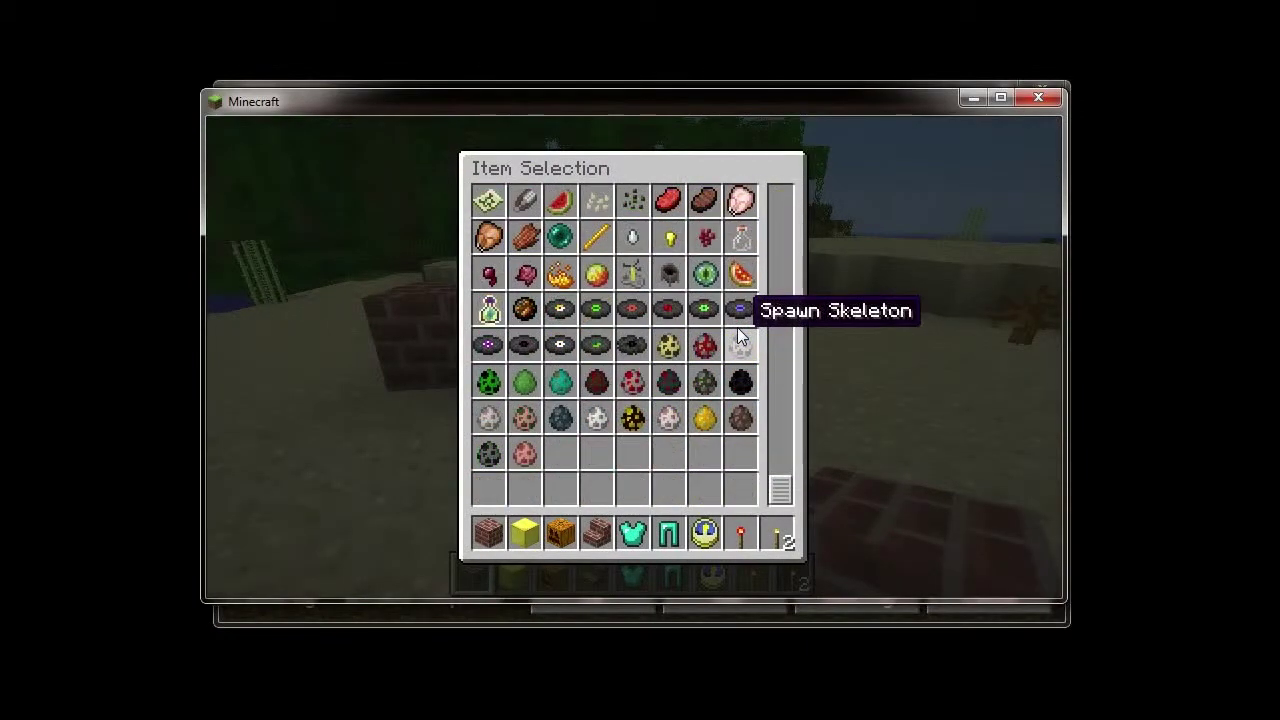
scroll(737, 327, up, 10)
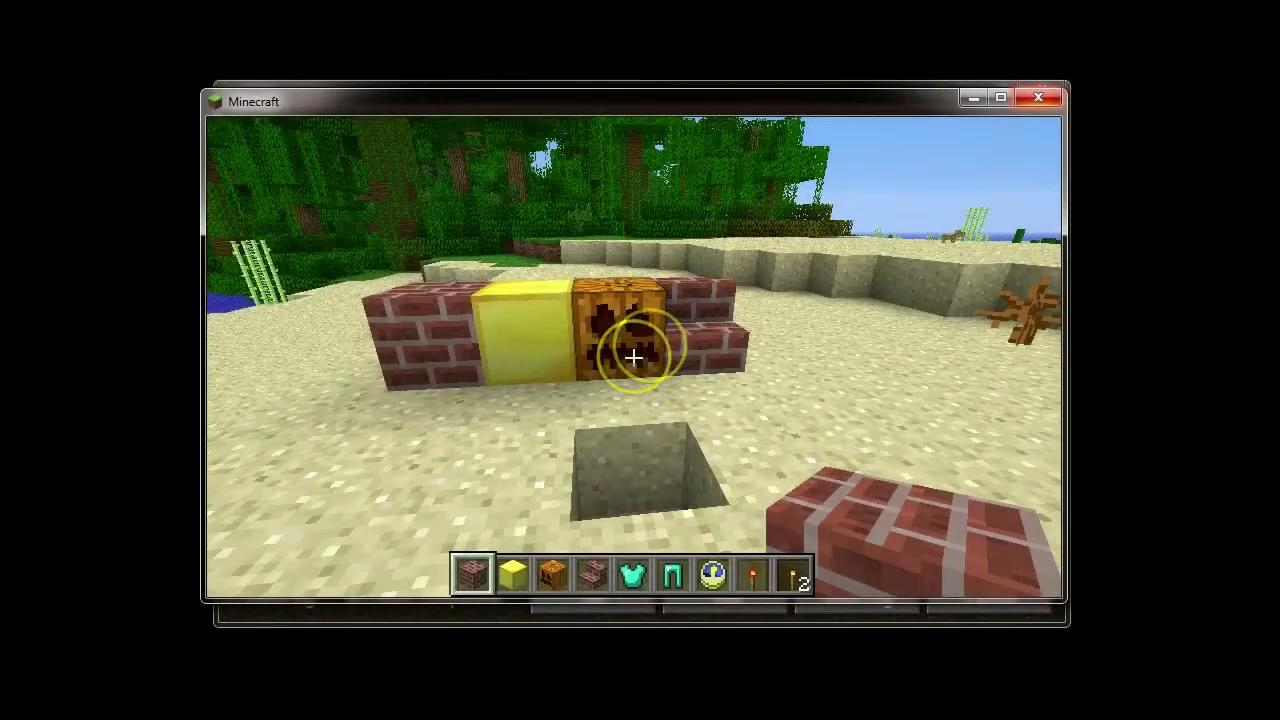
key(Escape)
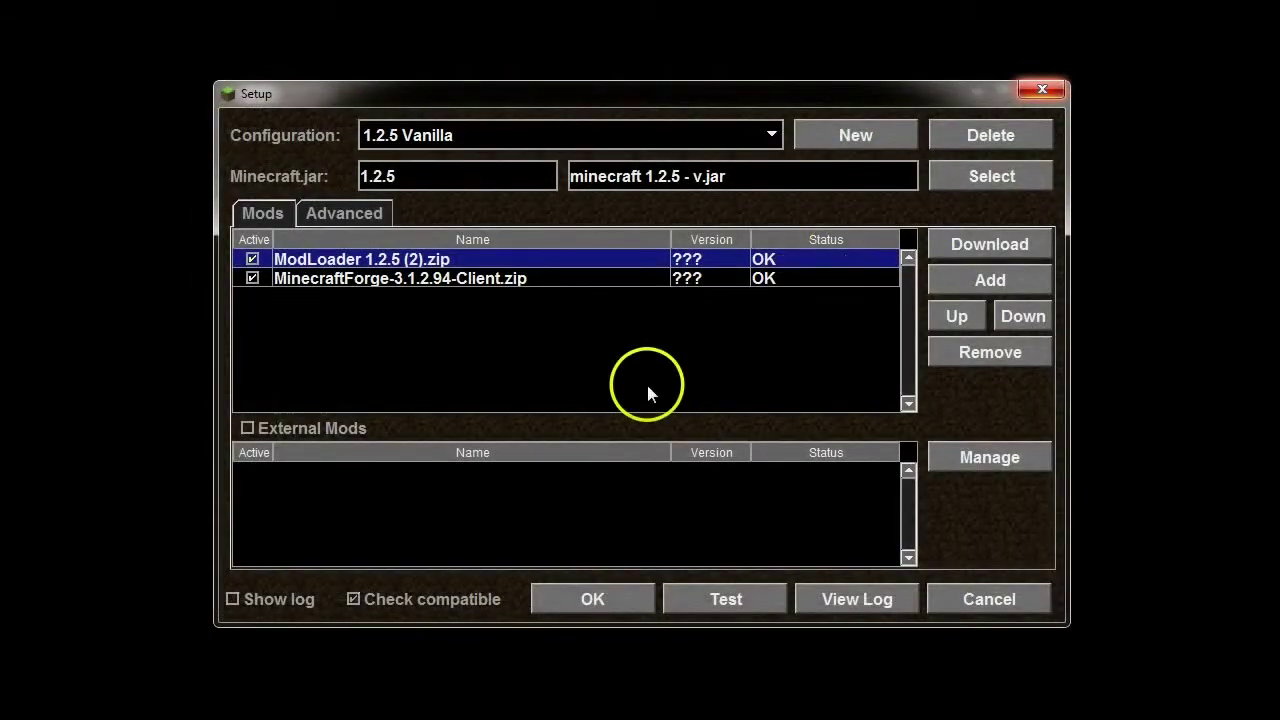
Remove ModLoader and MinecraftForge from the configuration's mod list
click(985, 355)
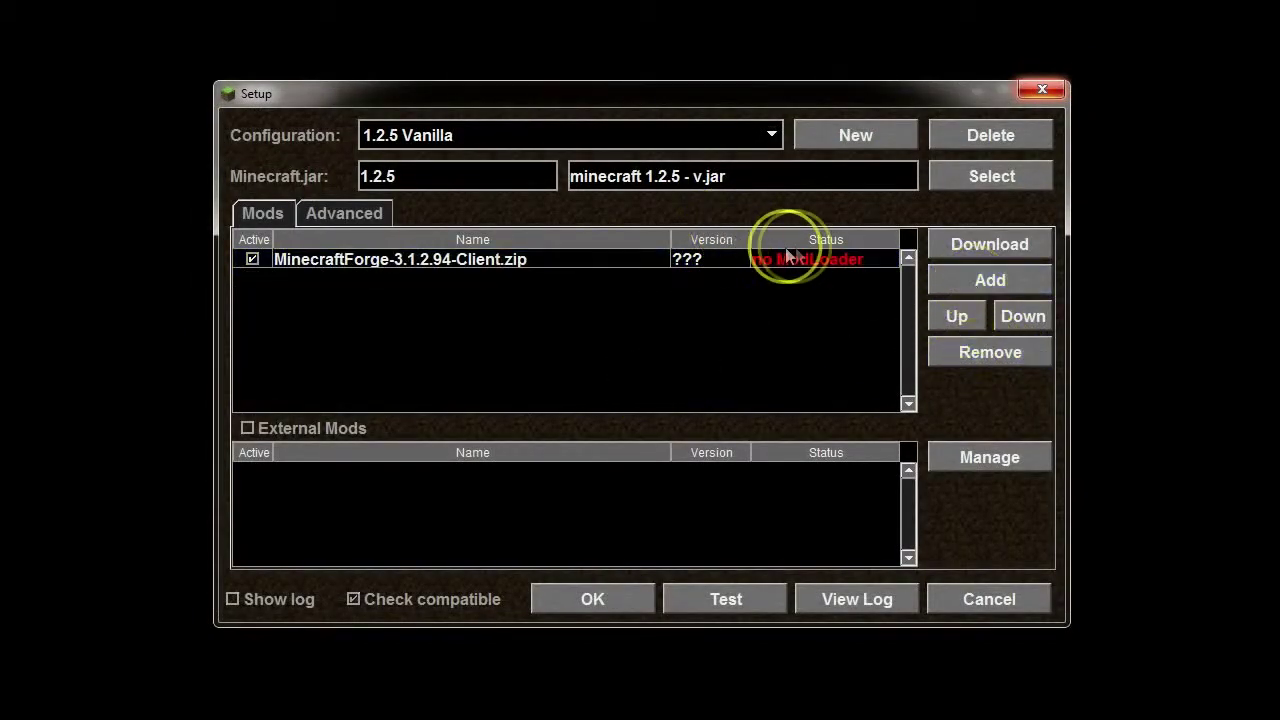
click(785, 262)
click(975, 358)
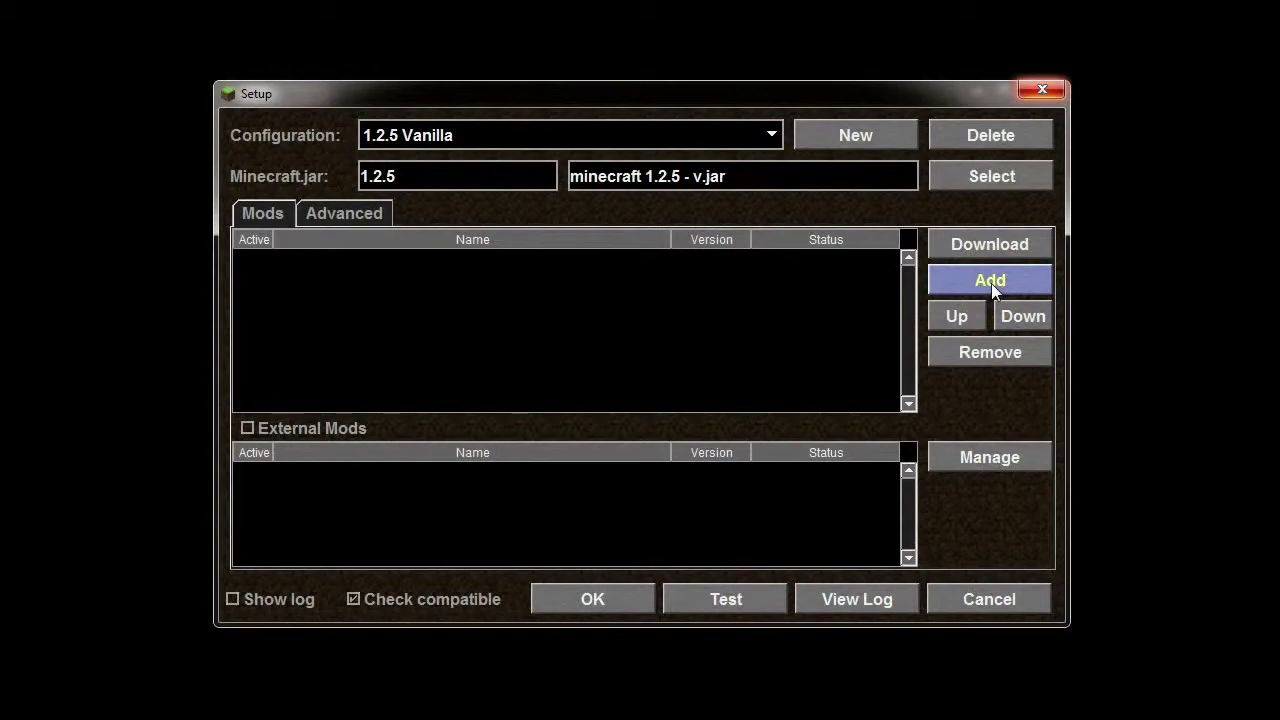
Add TooManyItems2012_03_30_1.2.5.zip and SinglePlayerCommands-MC1.2.5_V3.2.2.zip to the mod list
click(991, 283)
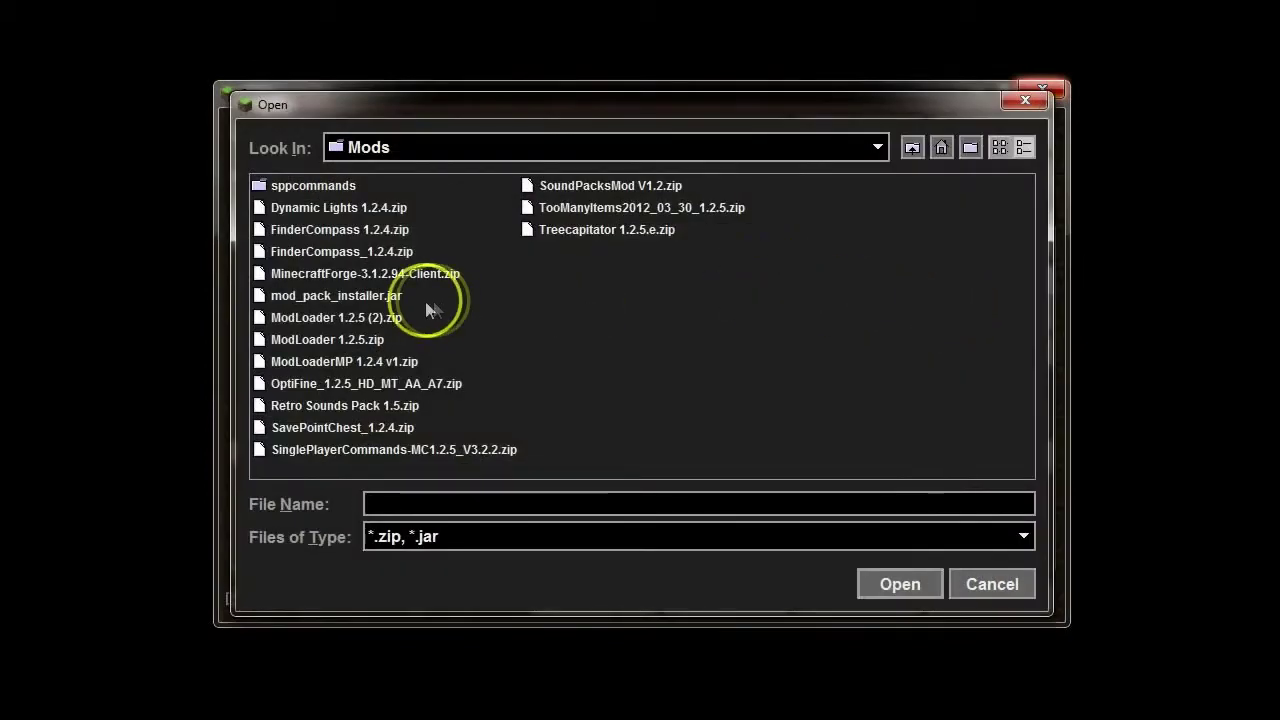
double_click(576, 210)
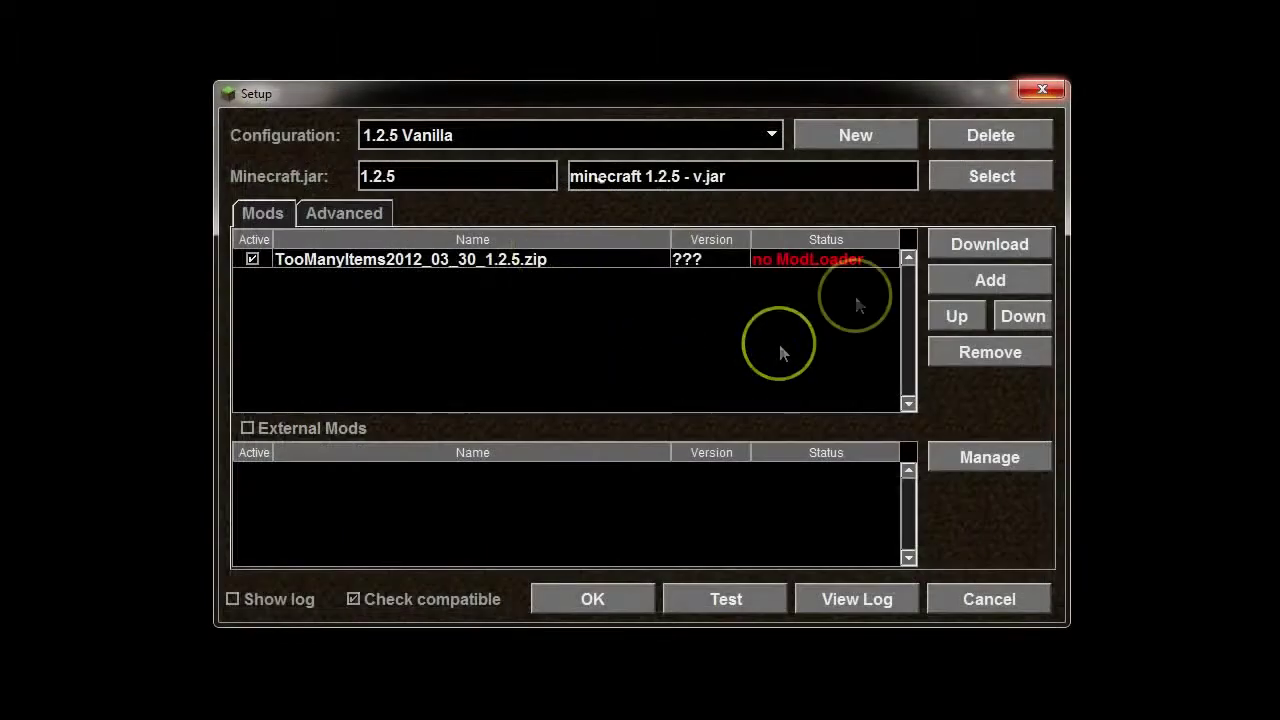
click(985, 281)
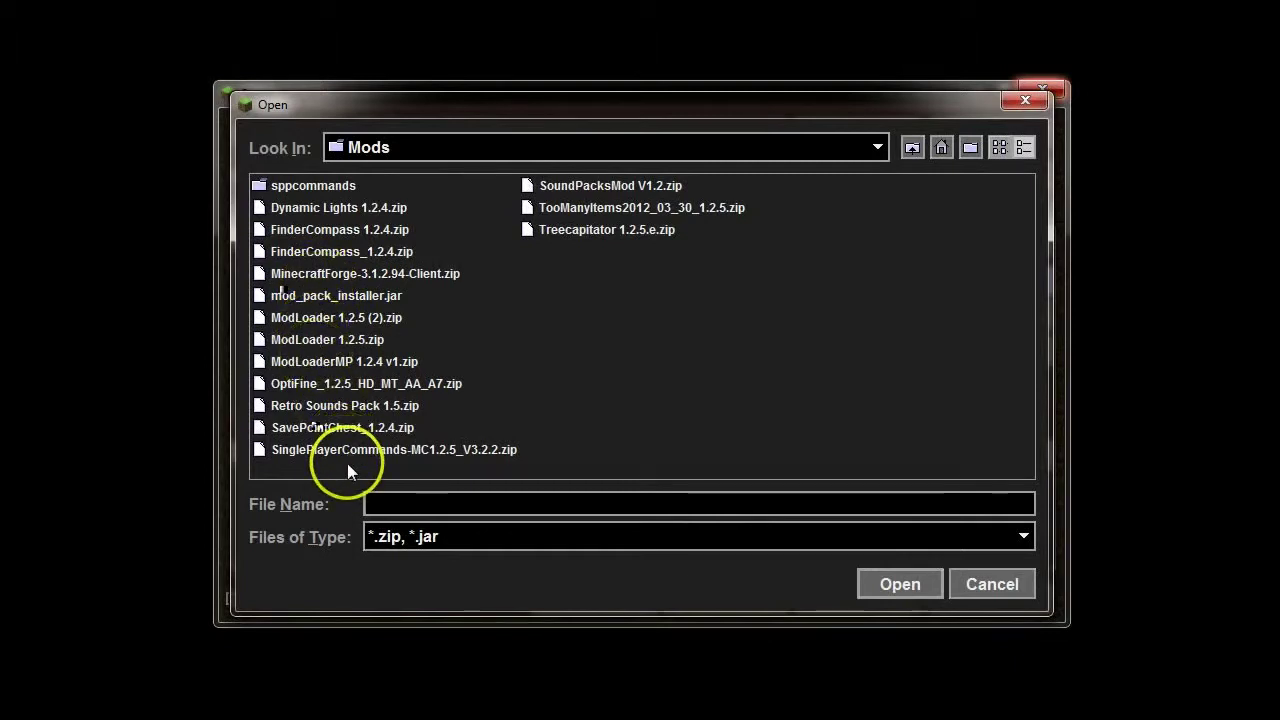
double_click(375, 448)
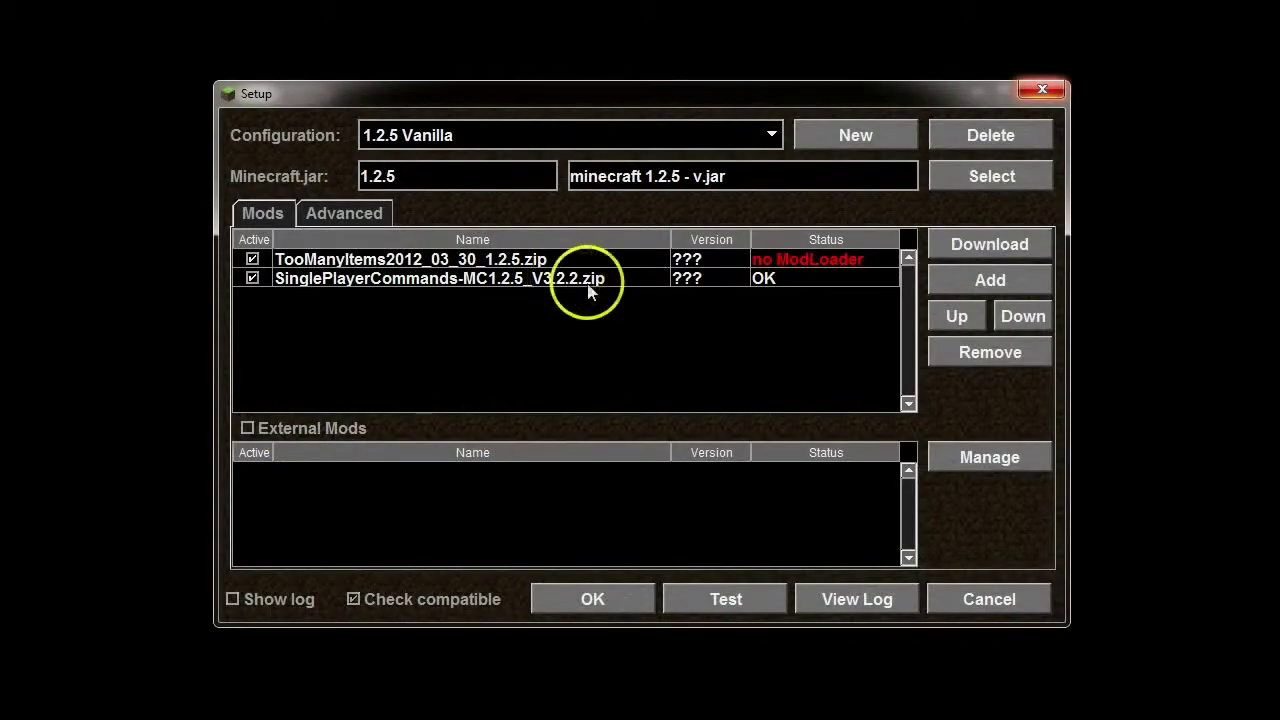
Add ModLoader 1.2.5 (2).zip to the mod list and move it above TooManyItems to the first position
click(979, 281)
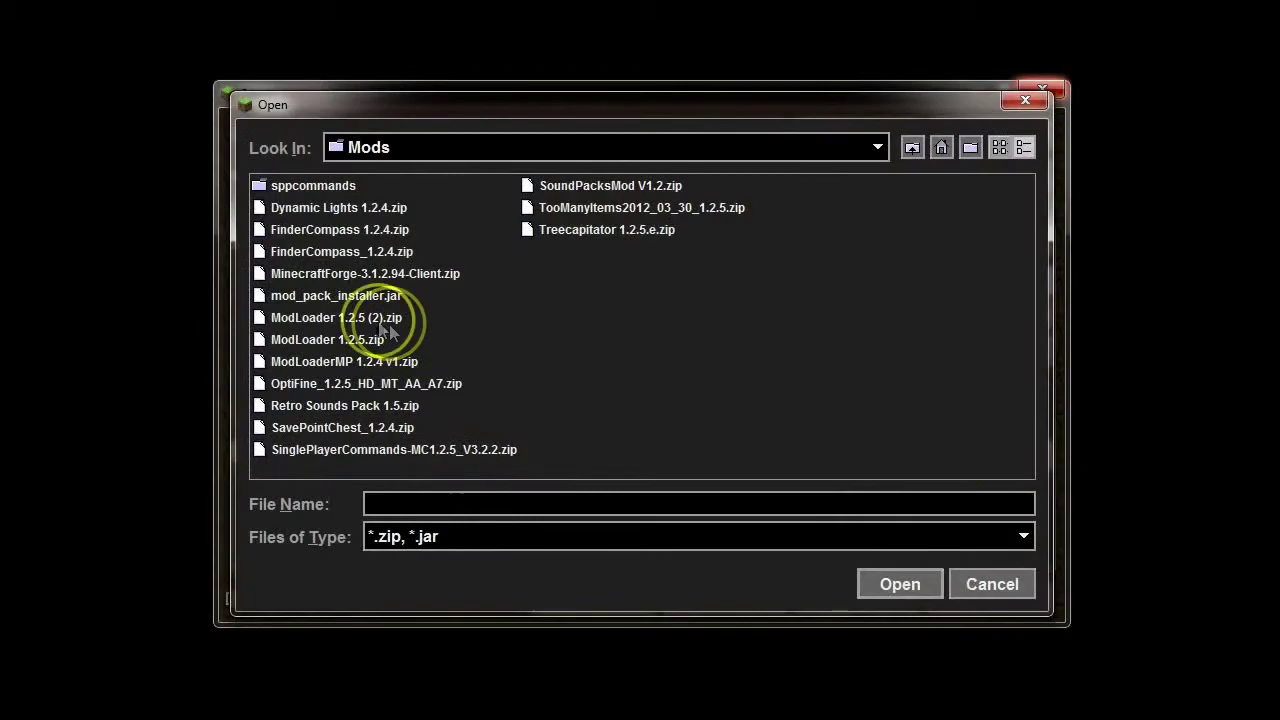
double_click(375, 317)
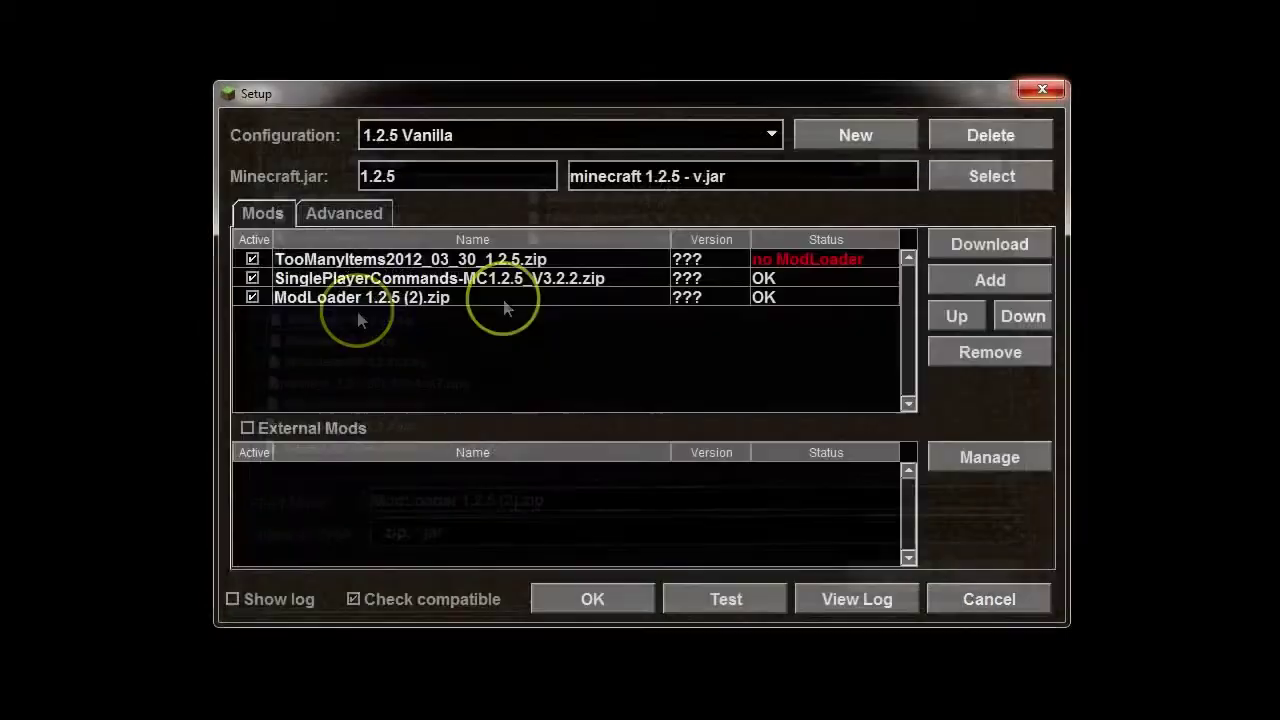
click(600, 298)
click(958, 316)
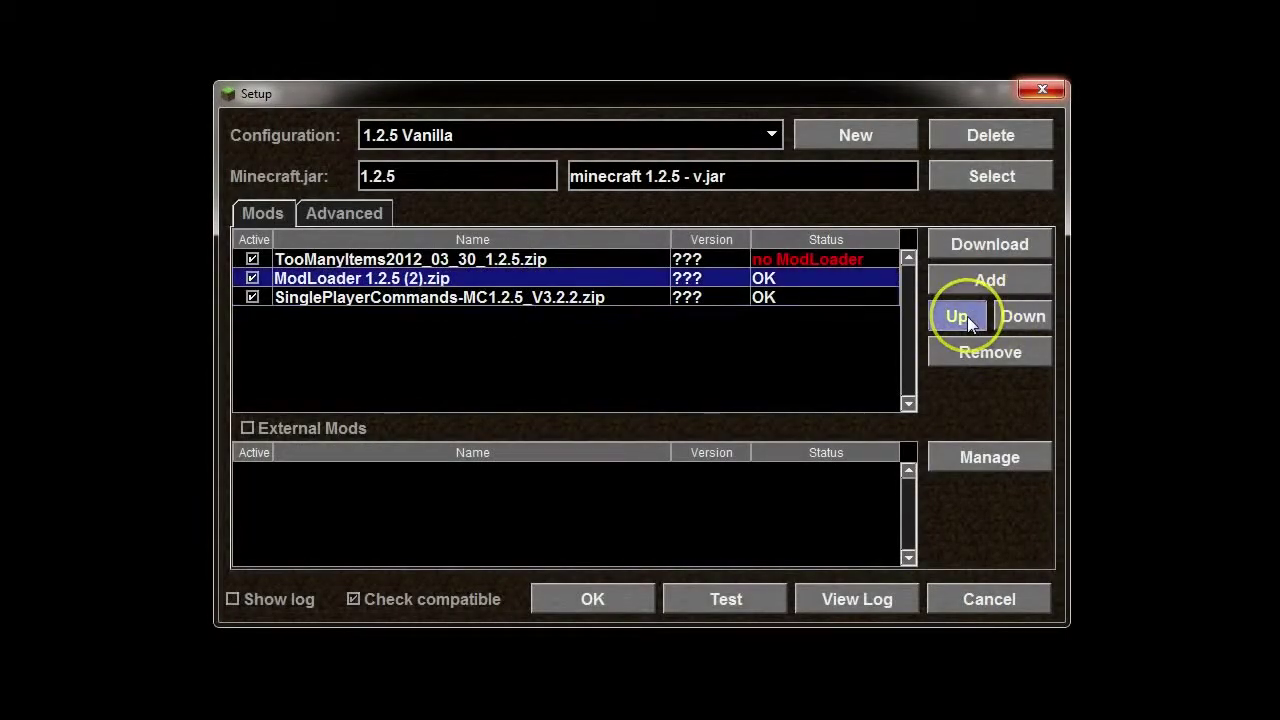
click(958, 316)
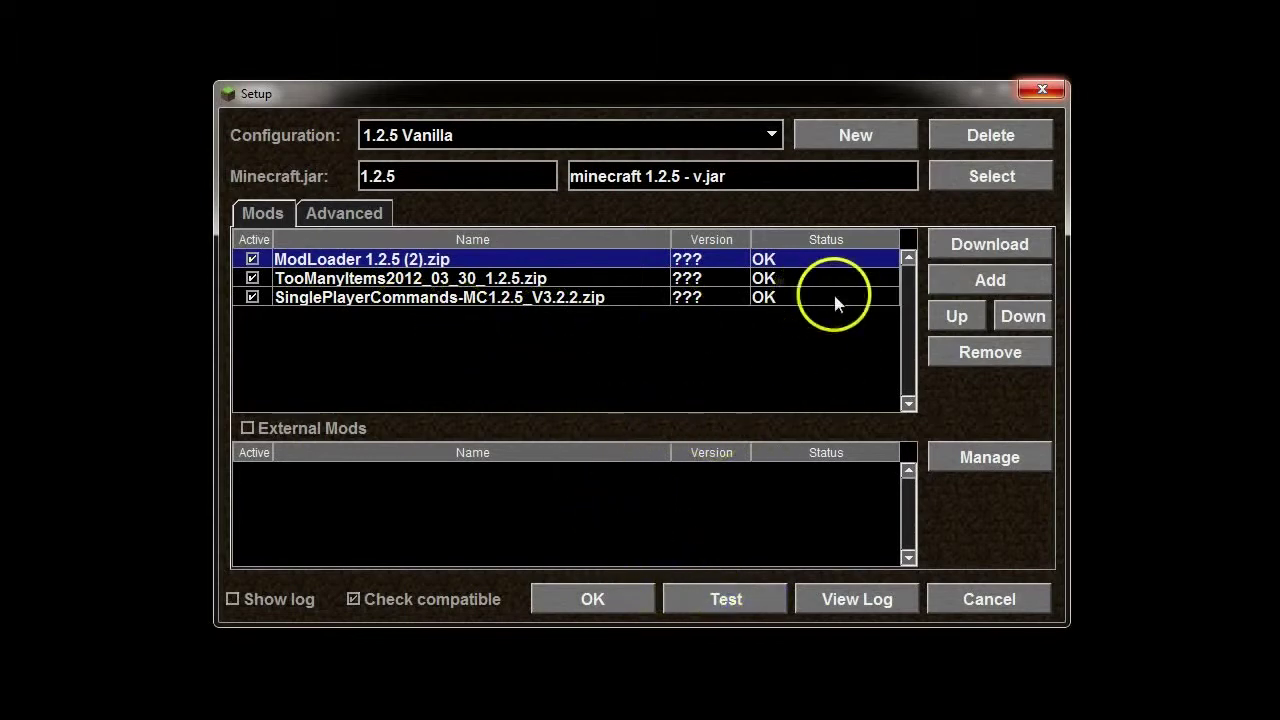
Add Treecapitator 1.2.5.e.zip to the 1.2.5 Vanilla configuration's mod list
click(963, 284)
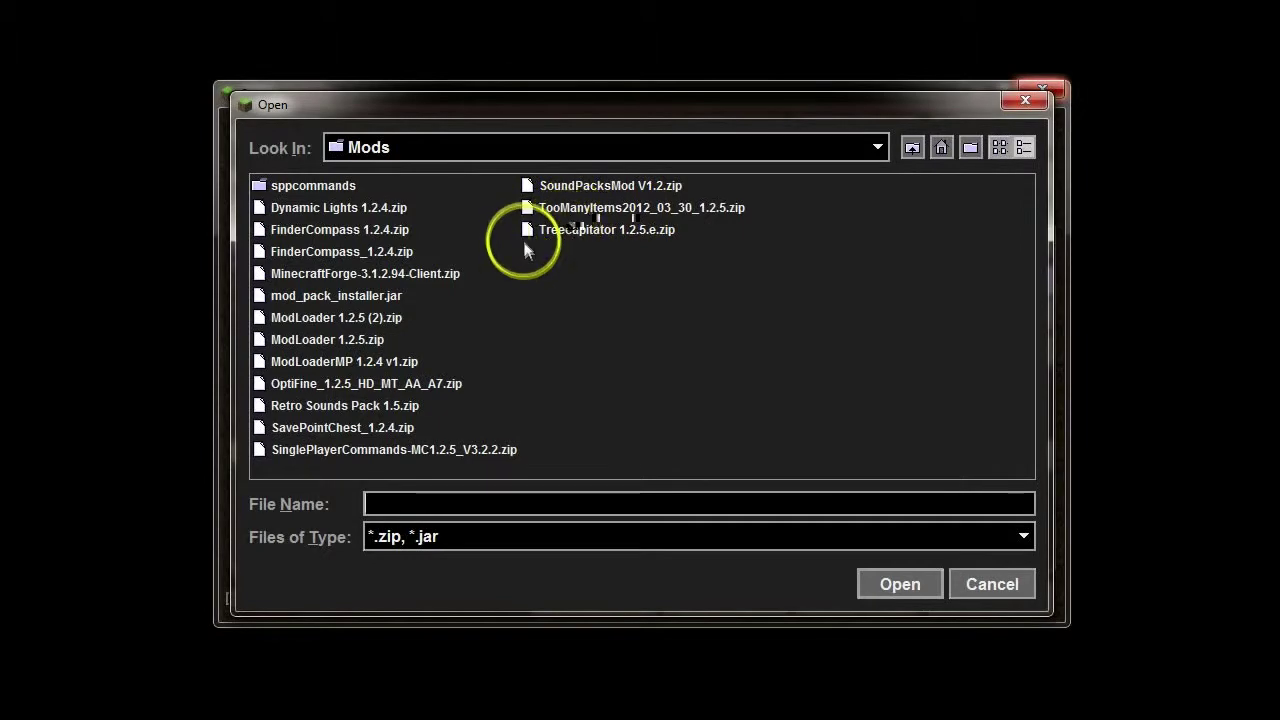
click(568, 232)
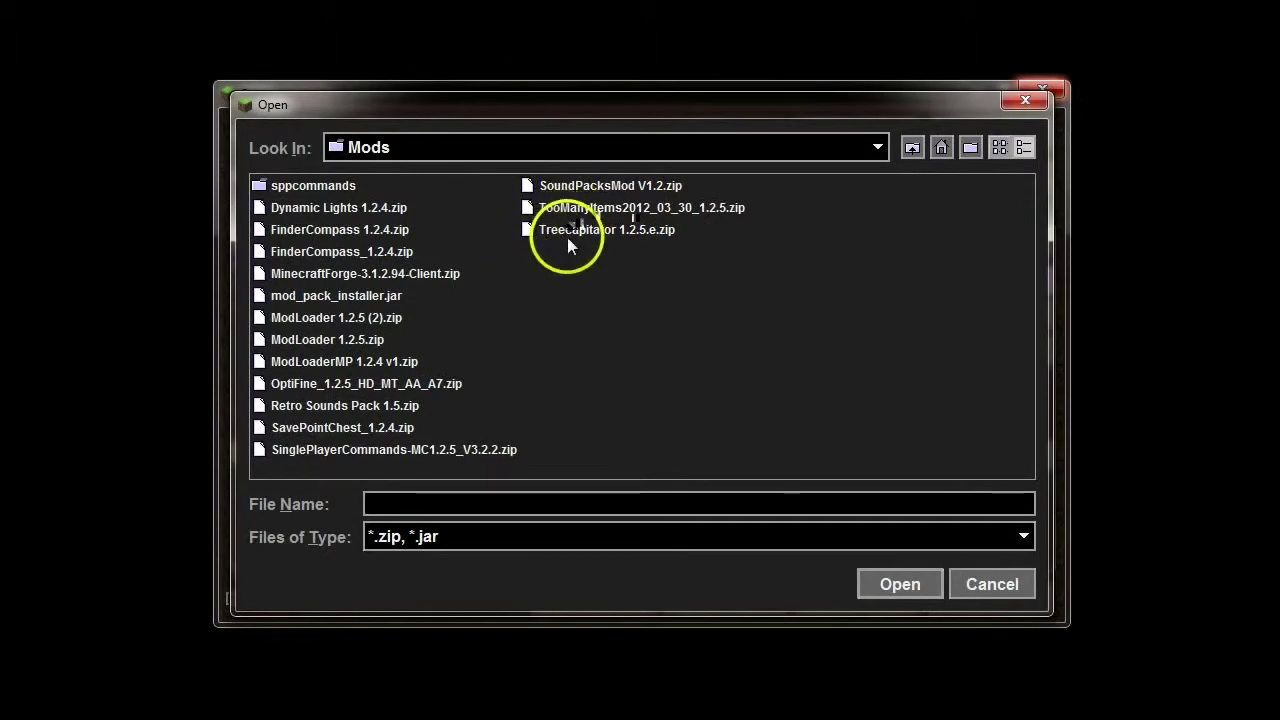
click(900, 584)
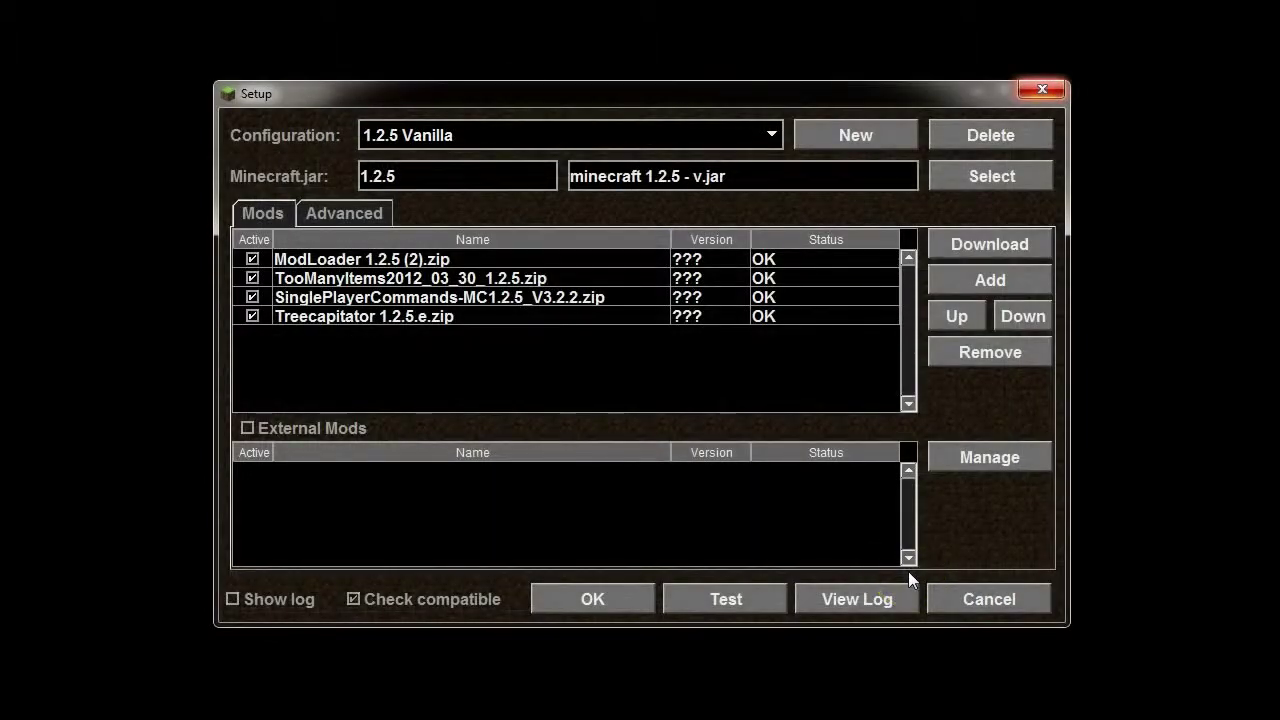
Test-launch the game with the listed mods and load the single-player Test World
click(744, 612)
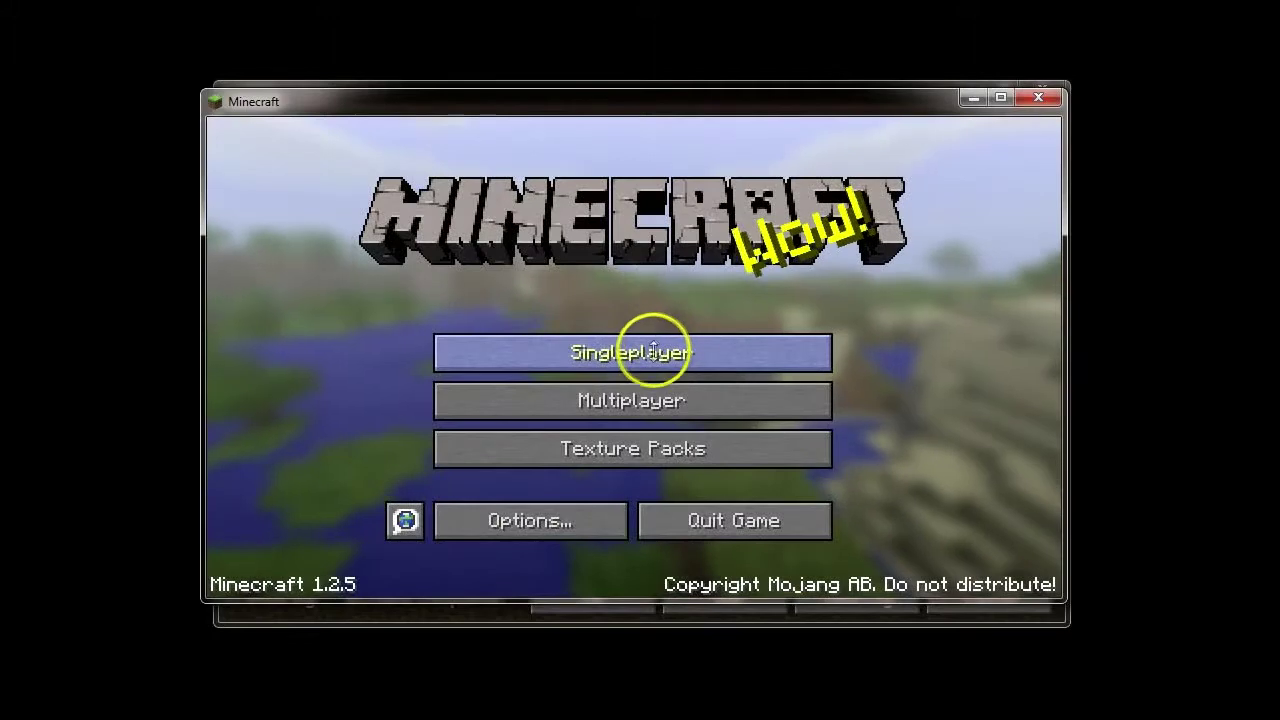
click(652, 346)
click(529, 232)
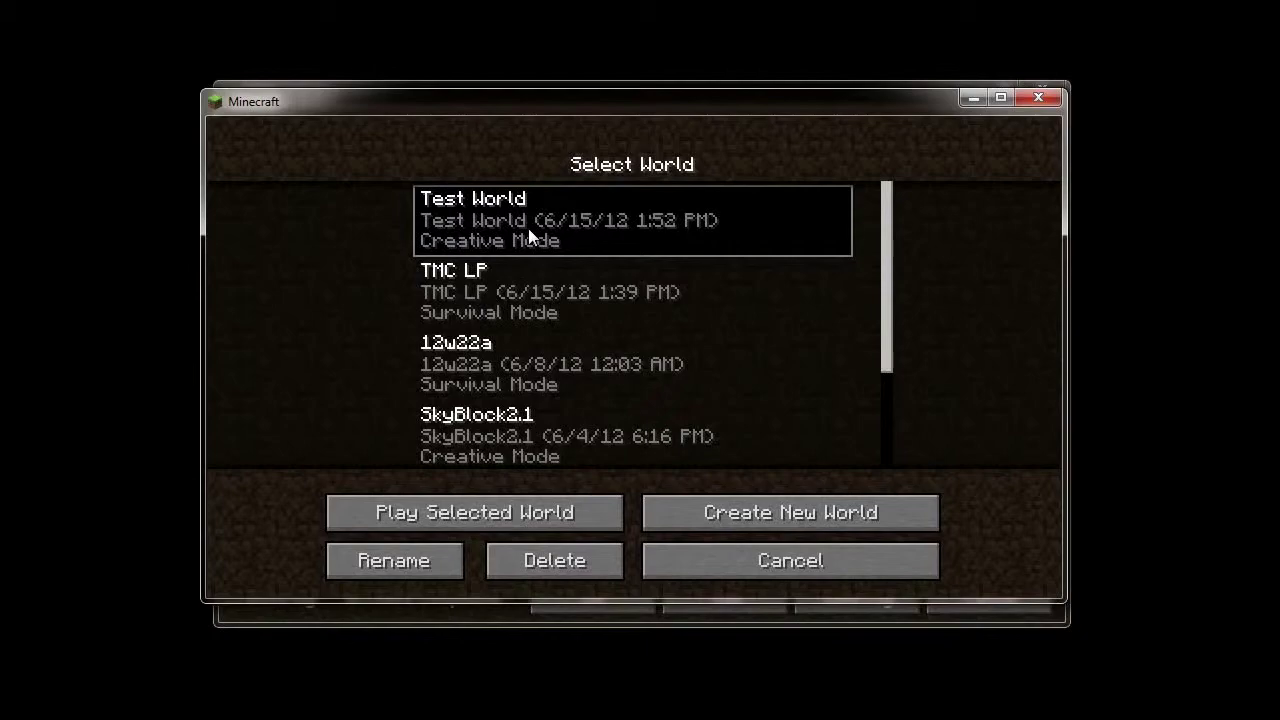
double_click(528, 228)
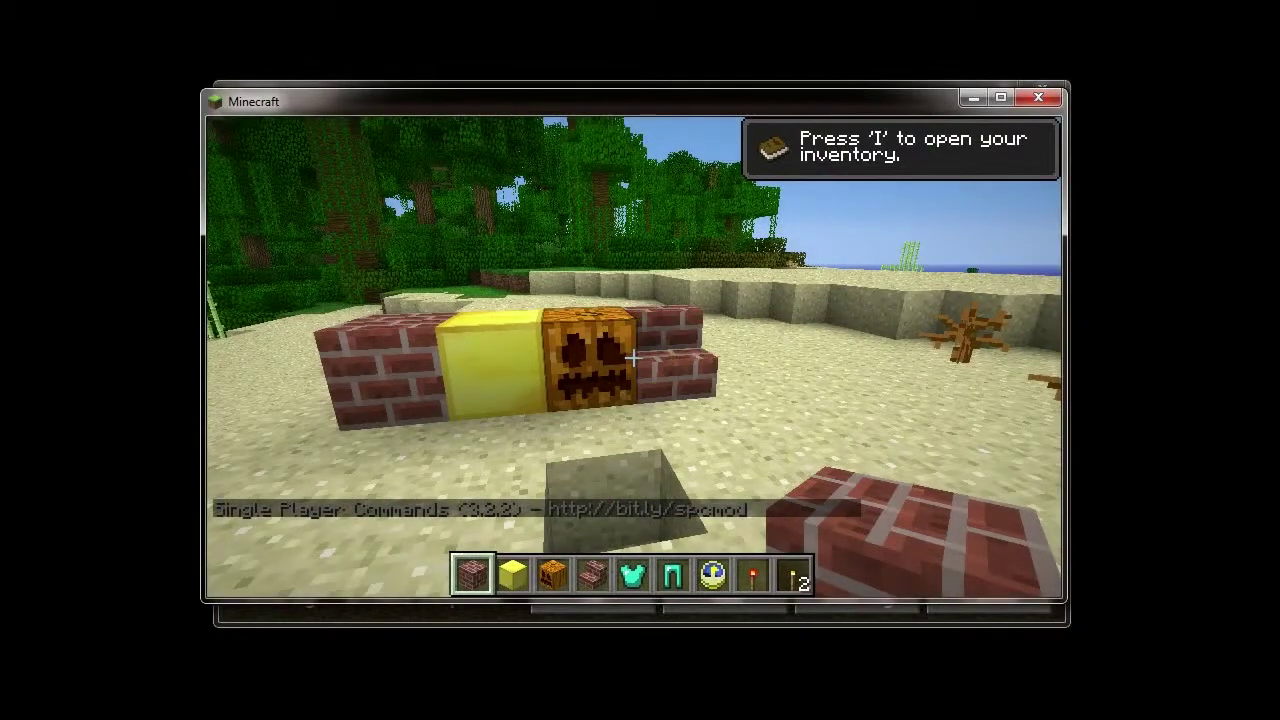
Try to turn on god mode with the chat commands "gpd" and "god"
key(t)
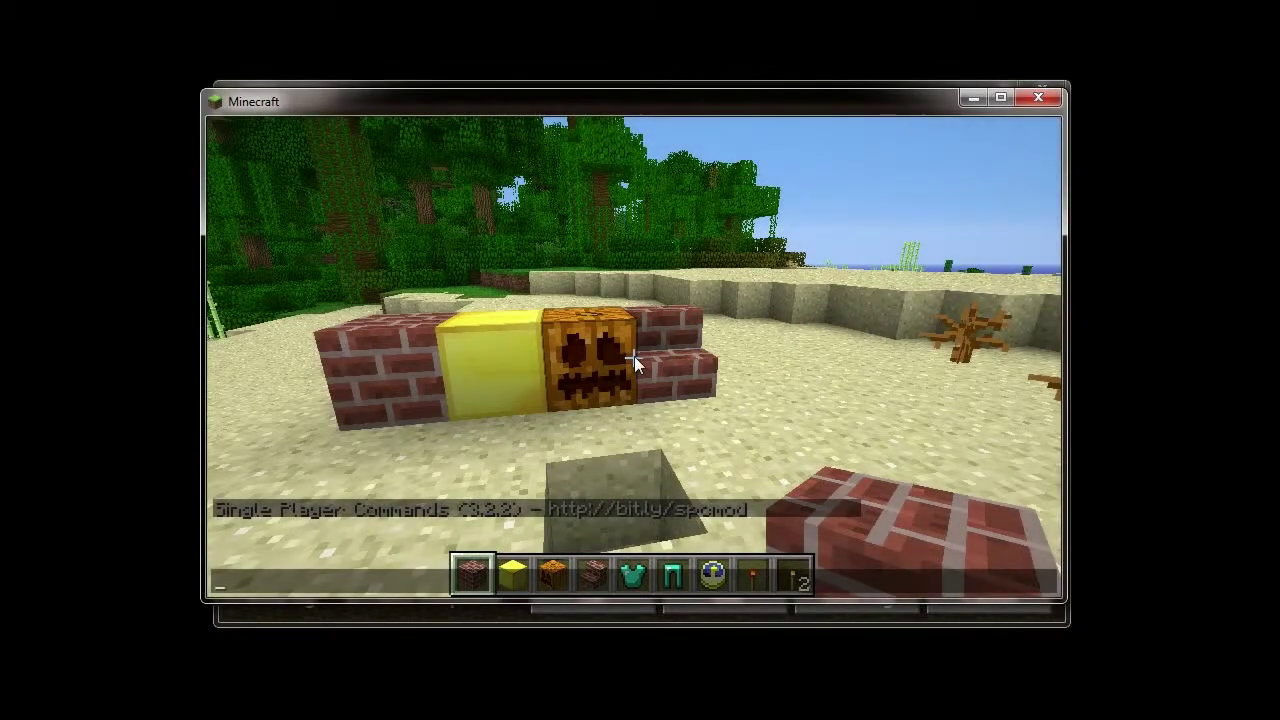
text(gpd)
key(Return)
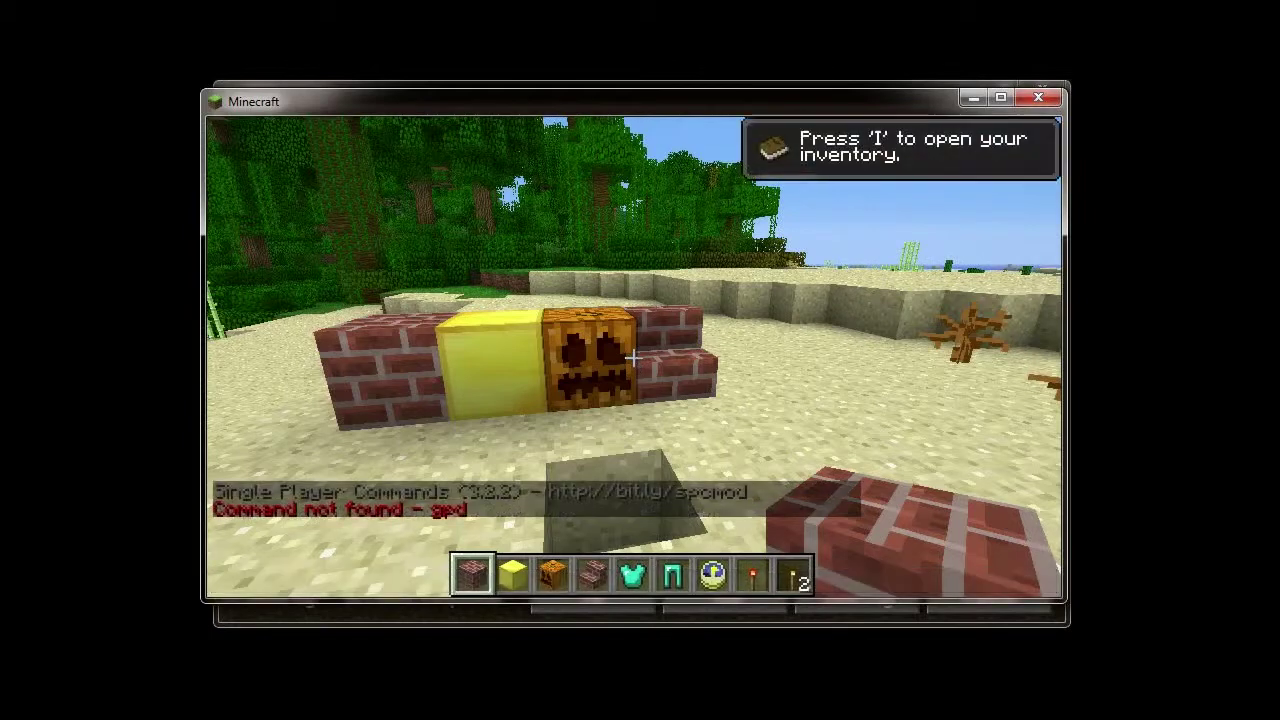
text(tgod)
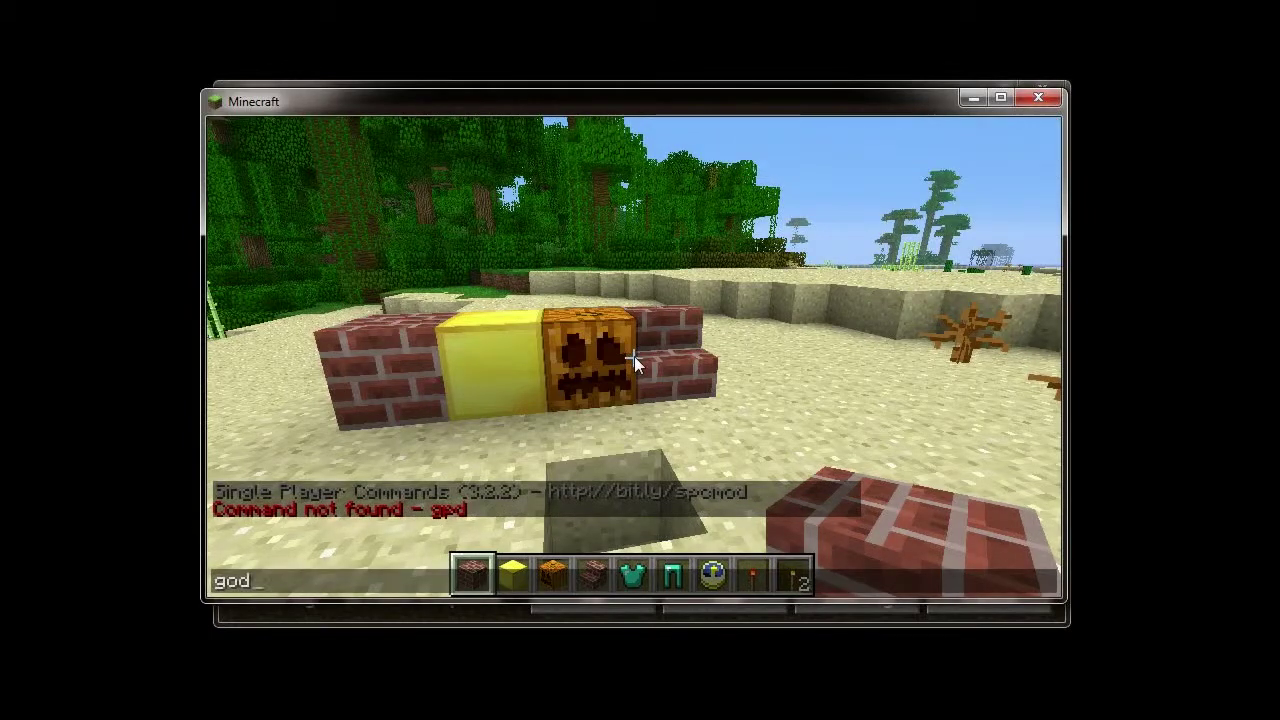
key(Return)
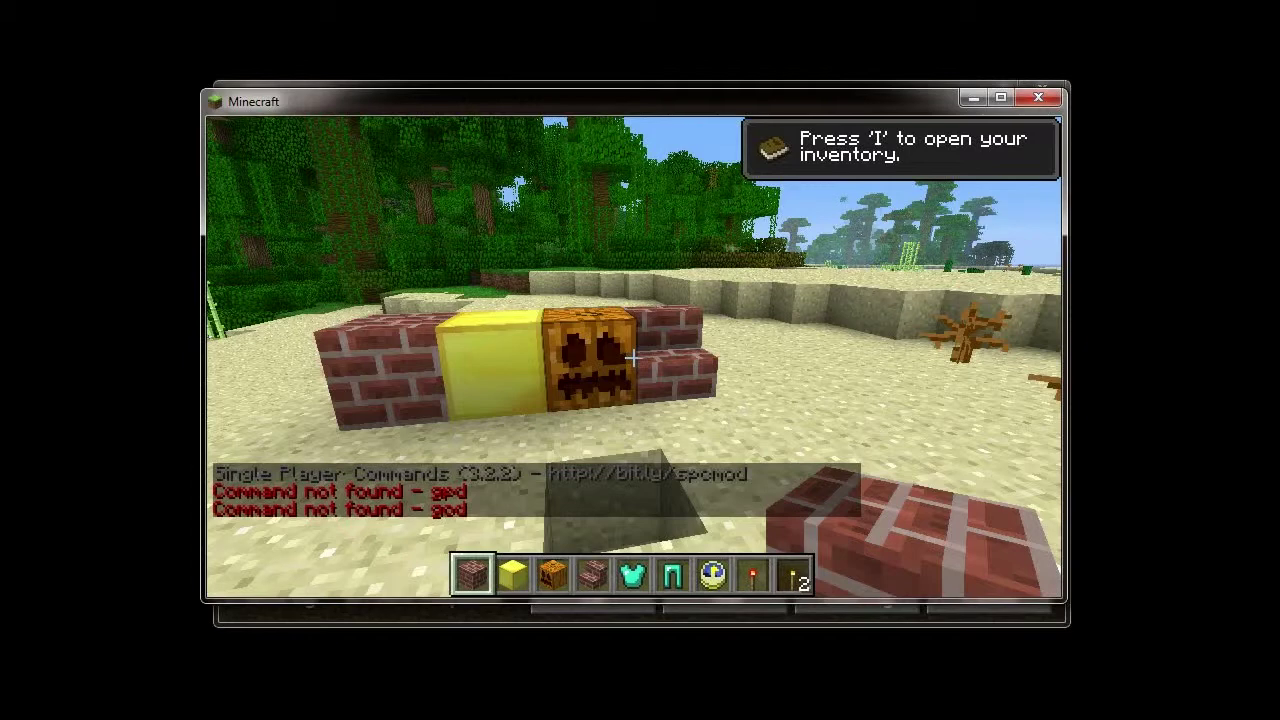
Turn off player damage with the Single Player Commands chat command "damage"
text(tf)
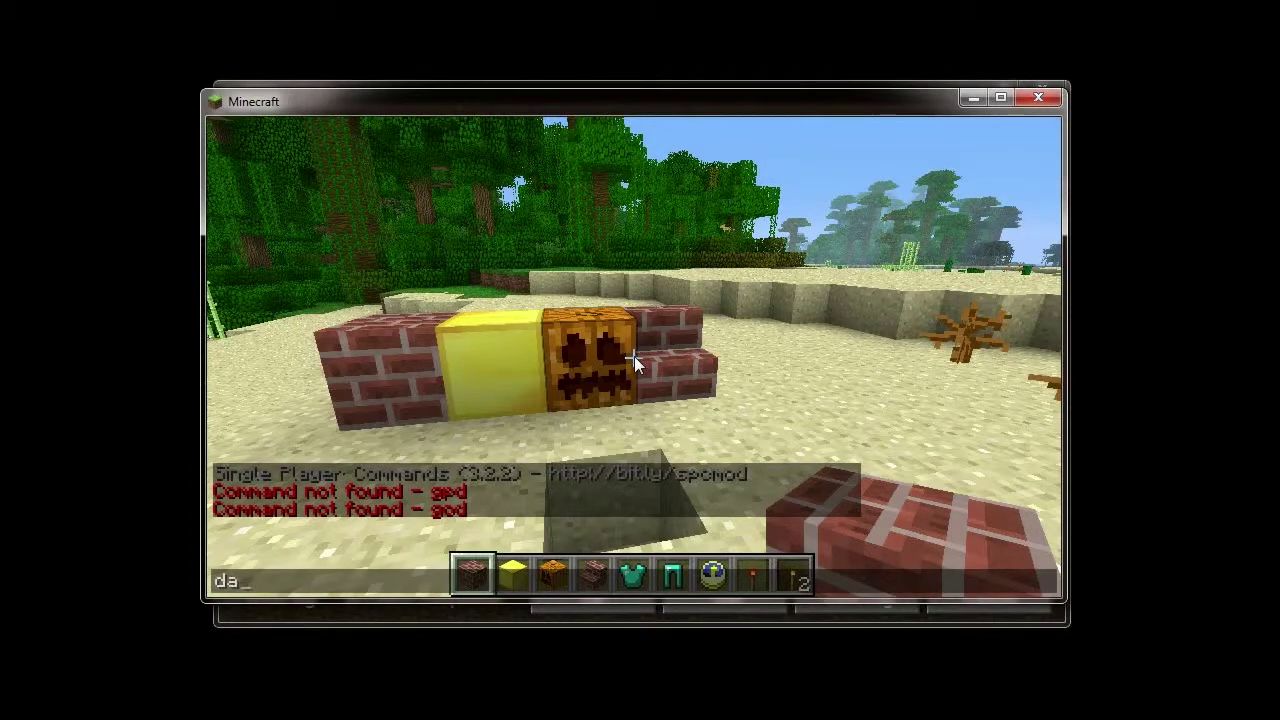
text(amage)
key(Return)
click(634, 357)
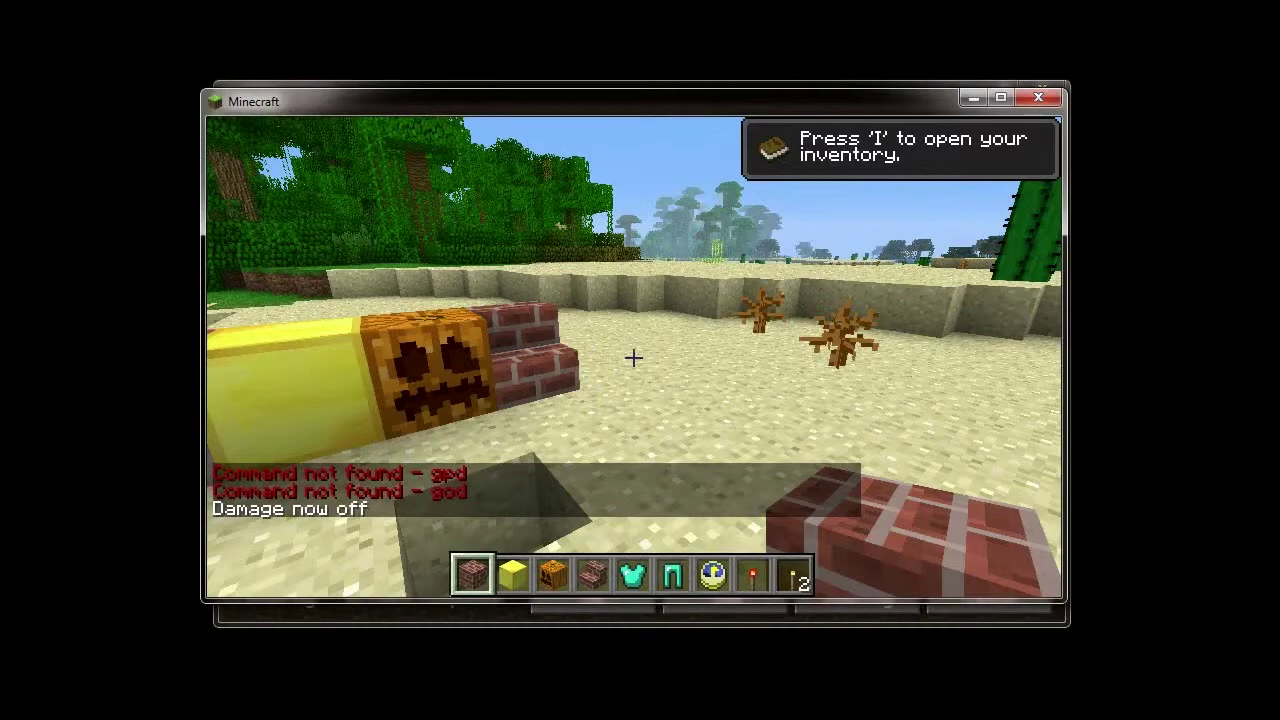
click(634, 357)
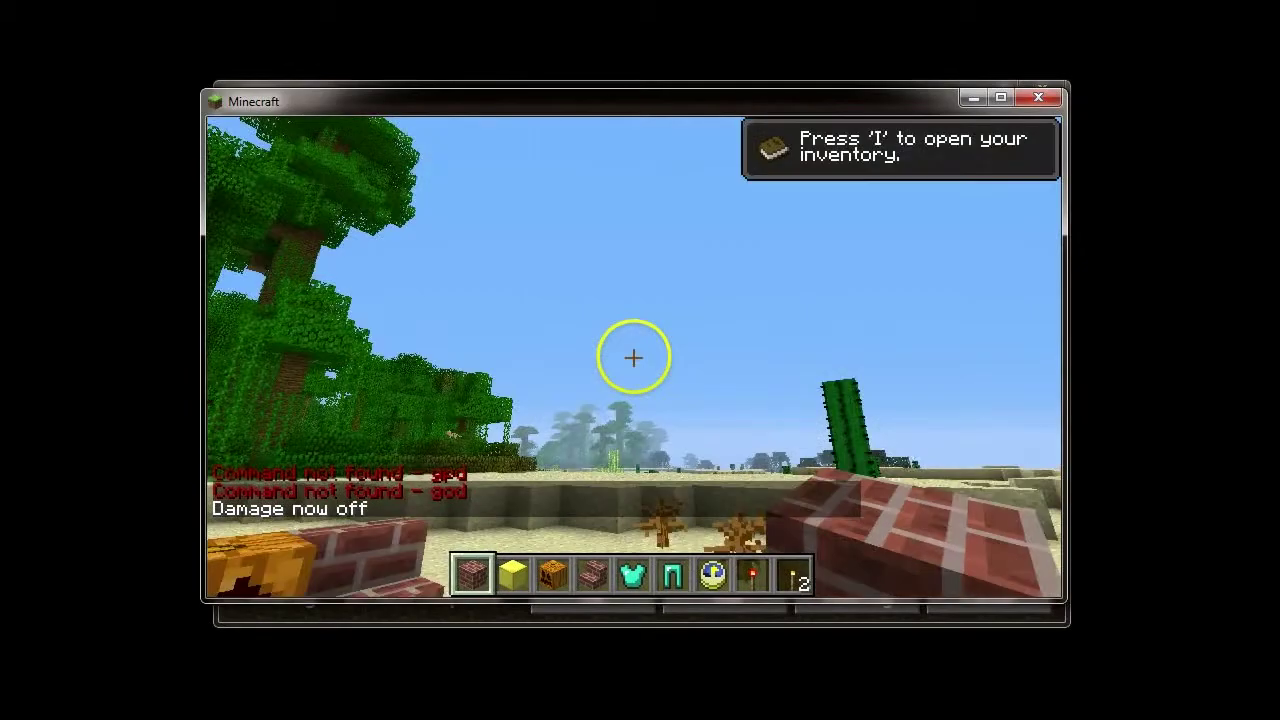
Leave the Test World to the title screen and quit the test game
key(Escape)
click(642, 463)
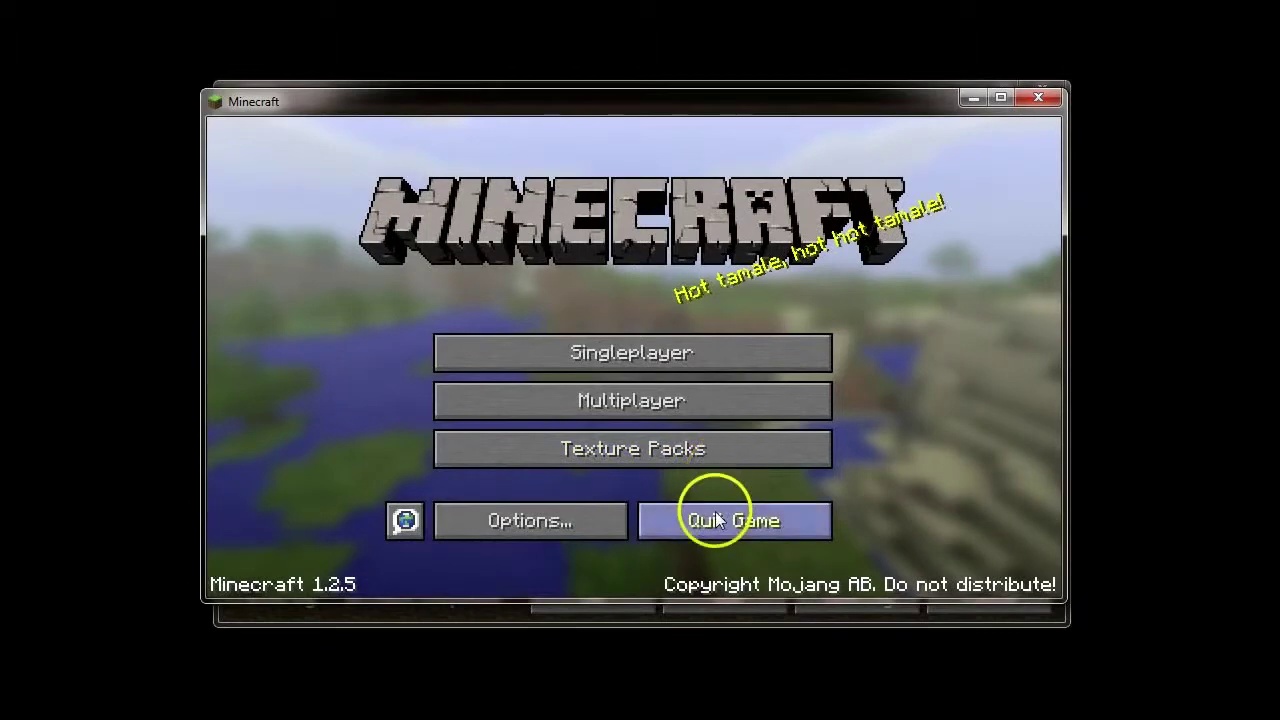
click(716, 520)
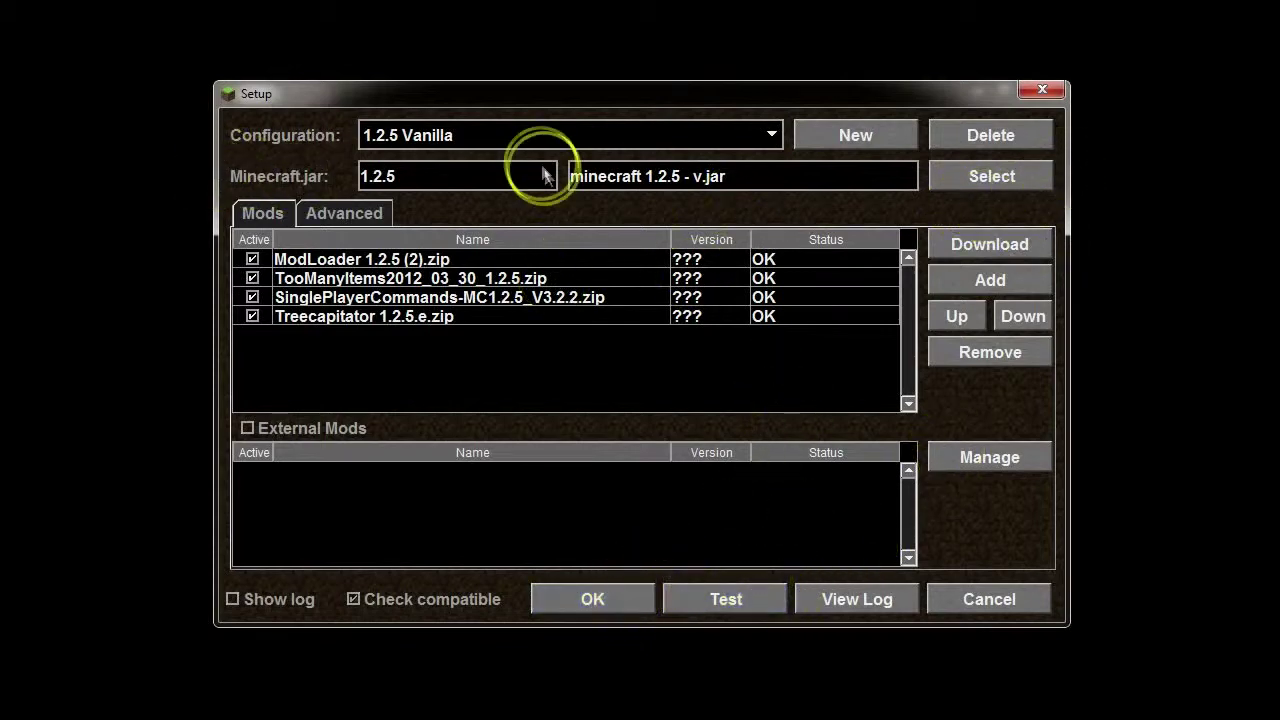
Show the 1.2.5 w/ Mods configuration, examine the SavePointChest_1.2.4.zip entry's status and look at the external mods management
click(771, 136)
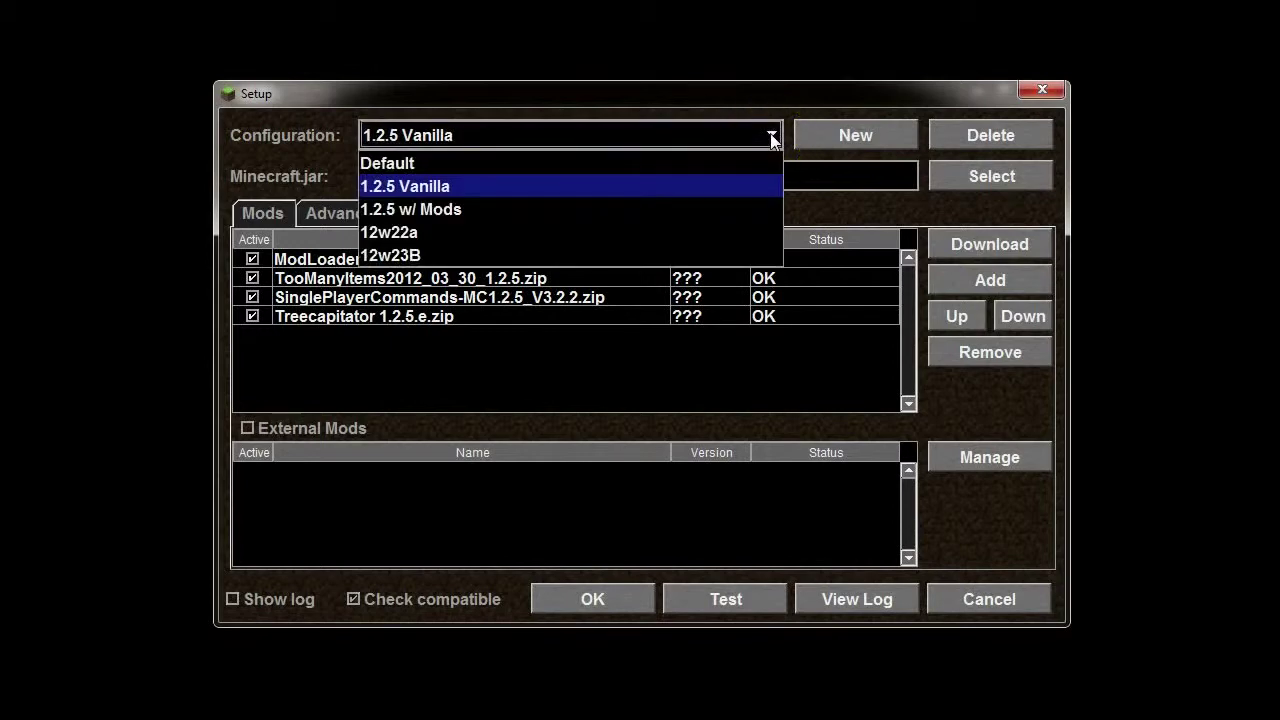
click(453, 214)
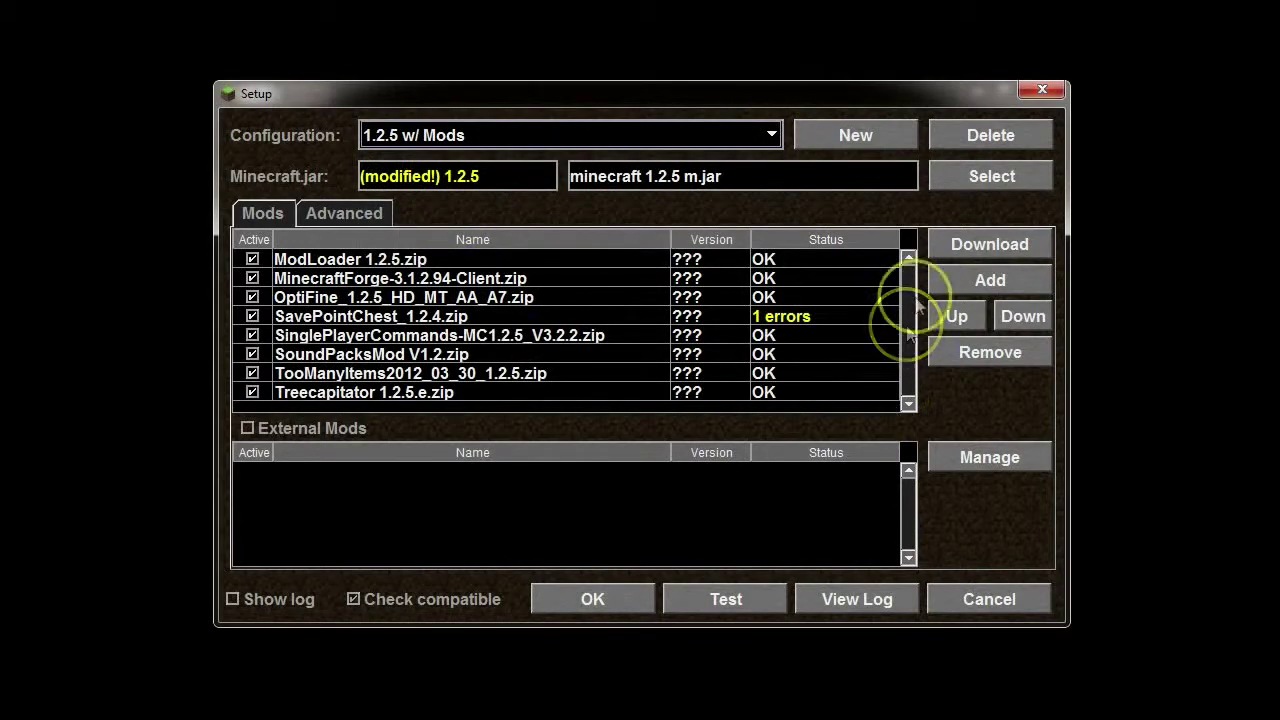
click(812, 320)
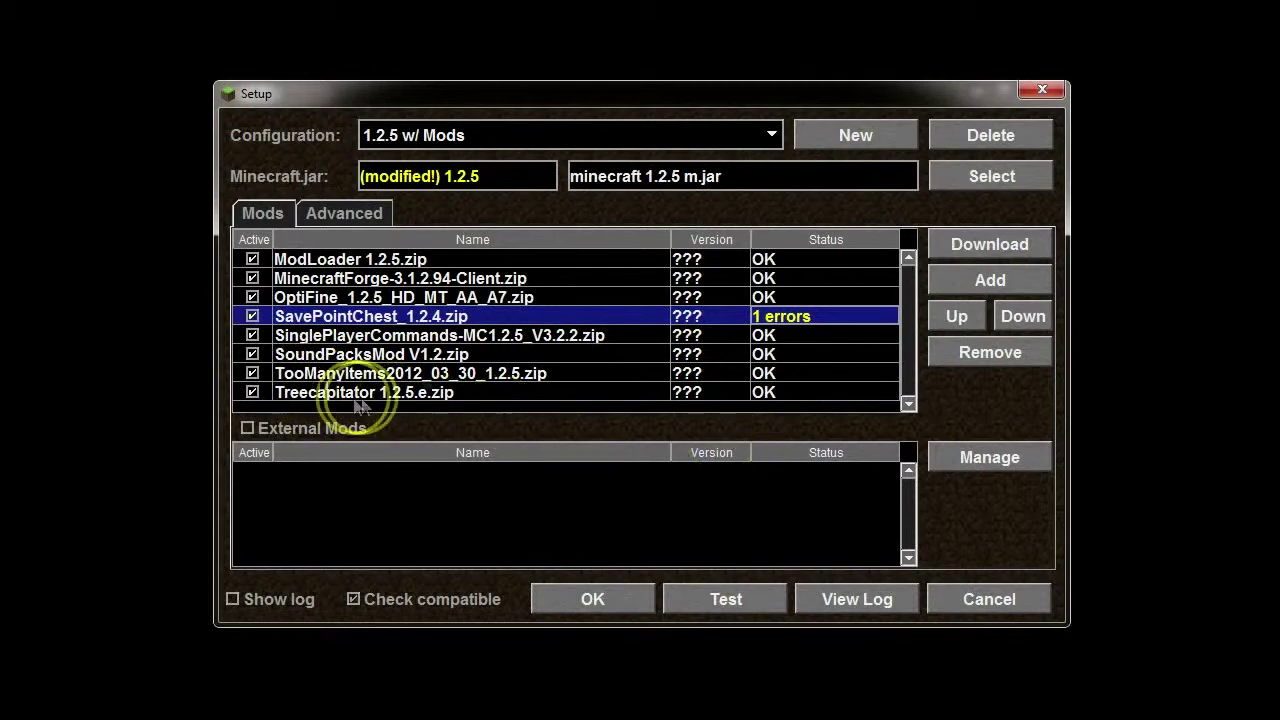
click(1005, 465)
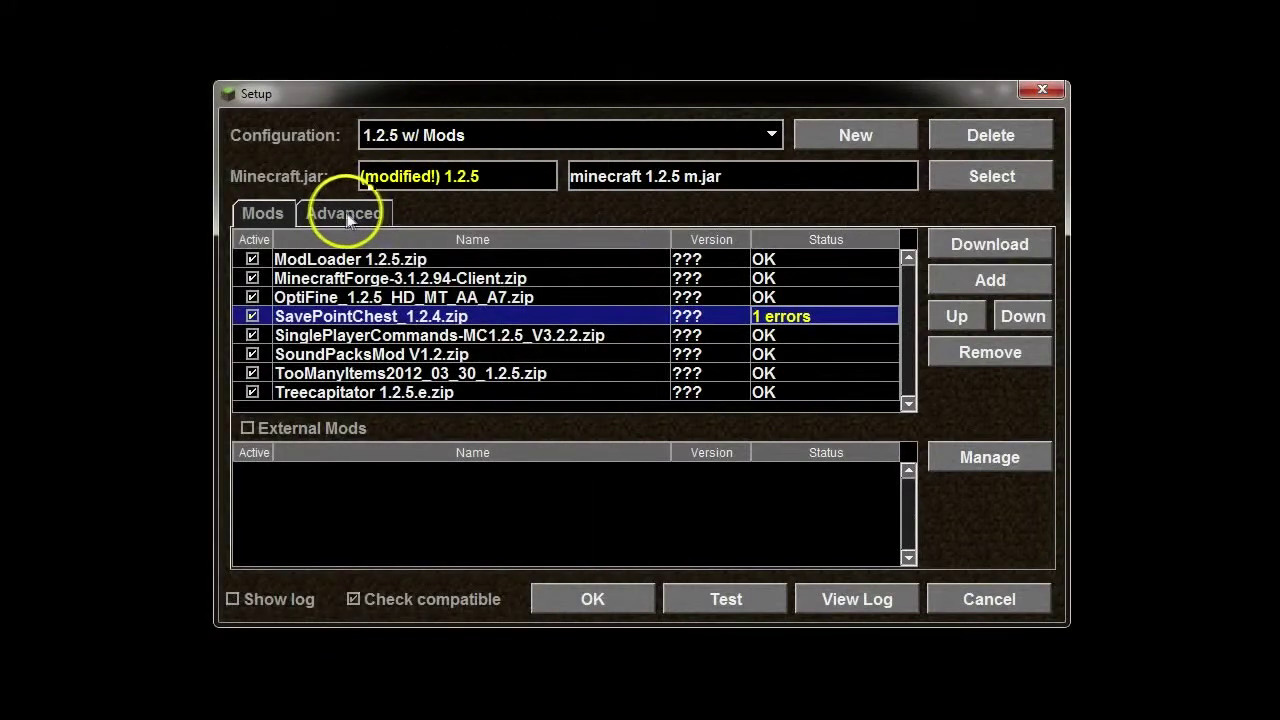
Review the configuration's advanced window size, memory, Java, parameters and base folder settings, and leave the setup without saving
click(349, 218)
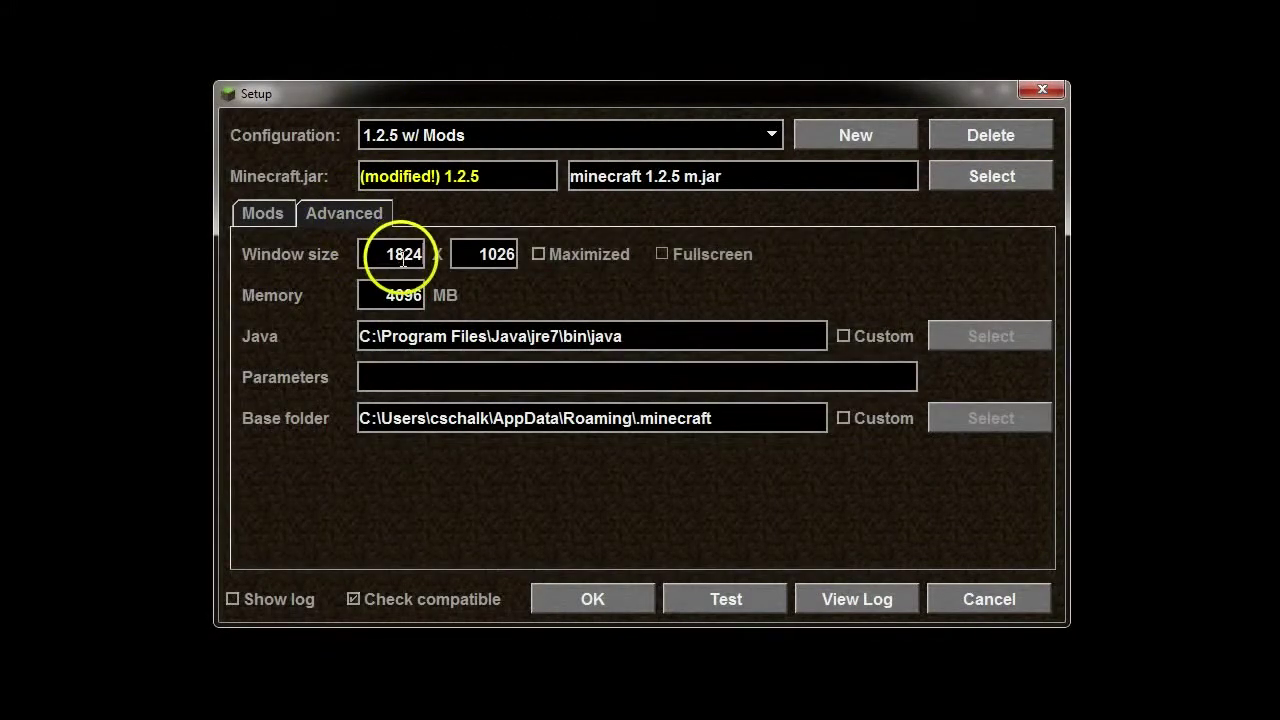
double_click(497, 254)
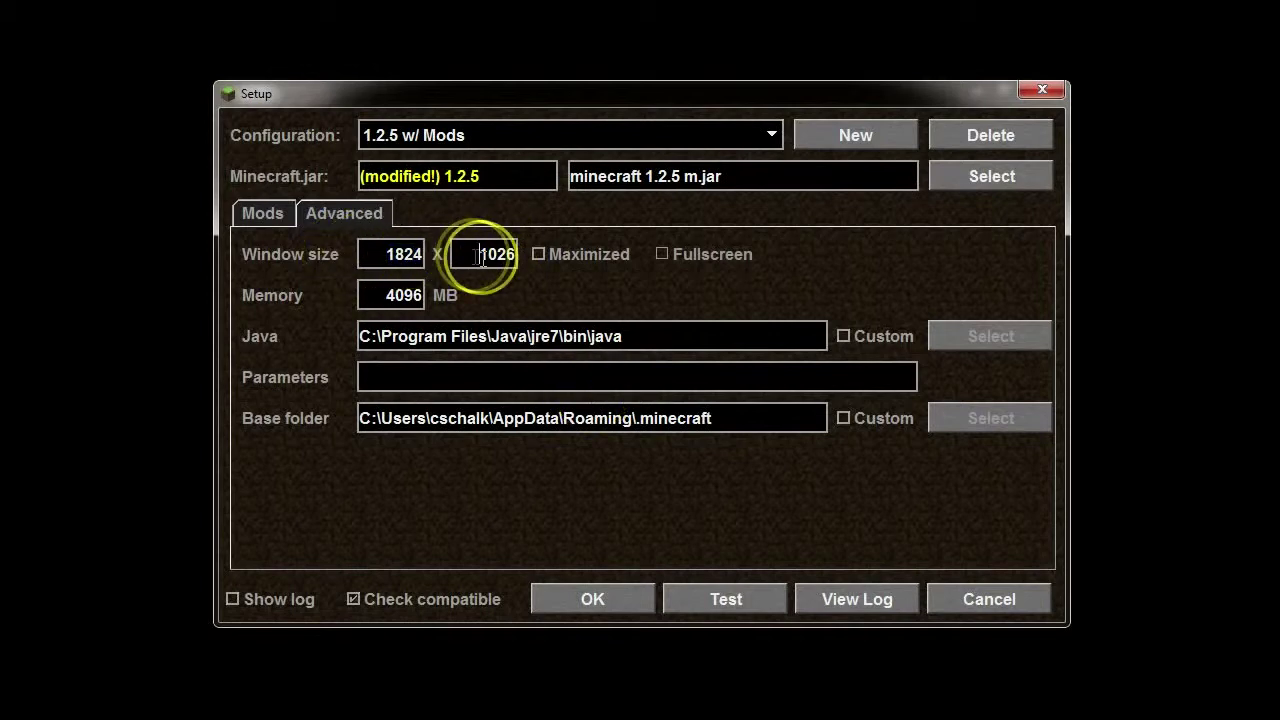
double_click(401, 295)
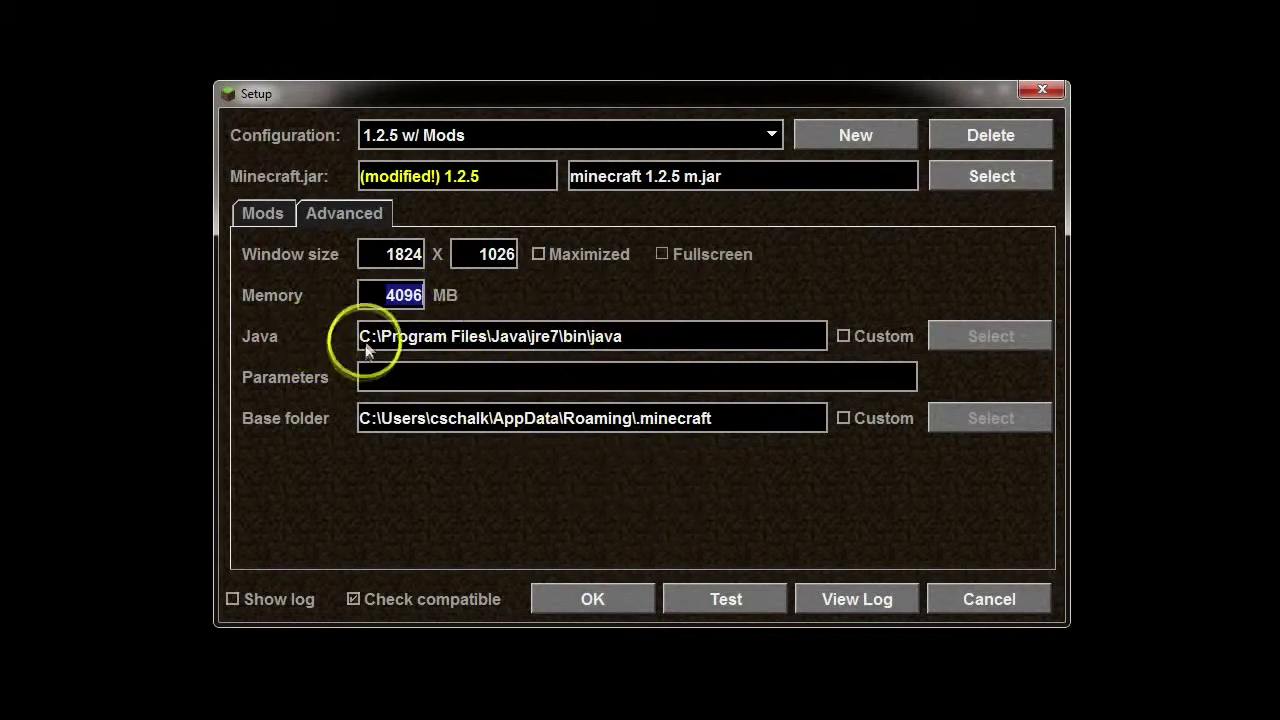
drag(377, 337, 655, 346)
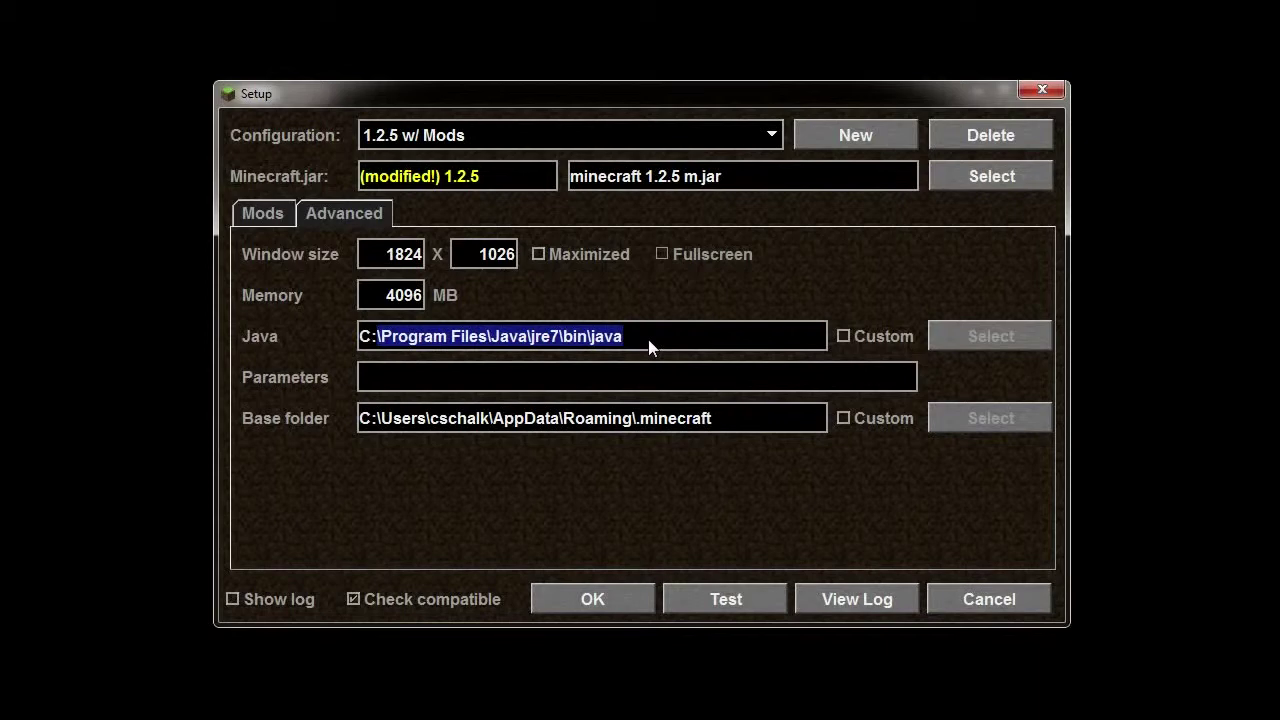
drag(624, 336, 592, 374)
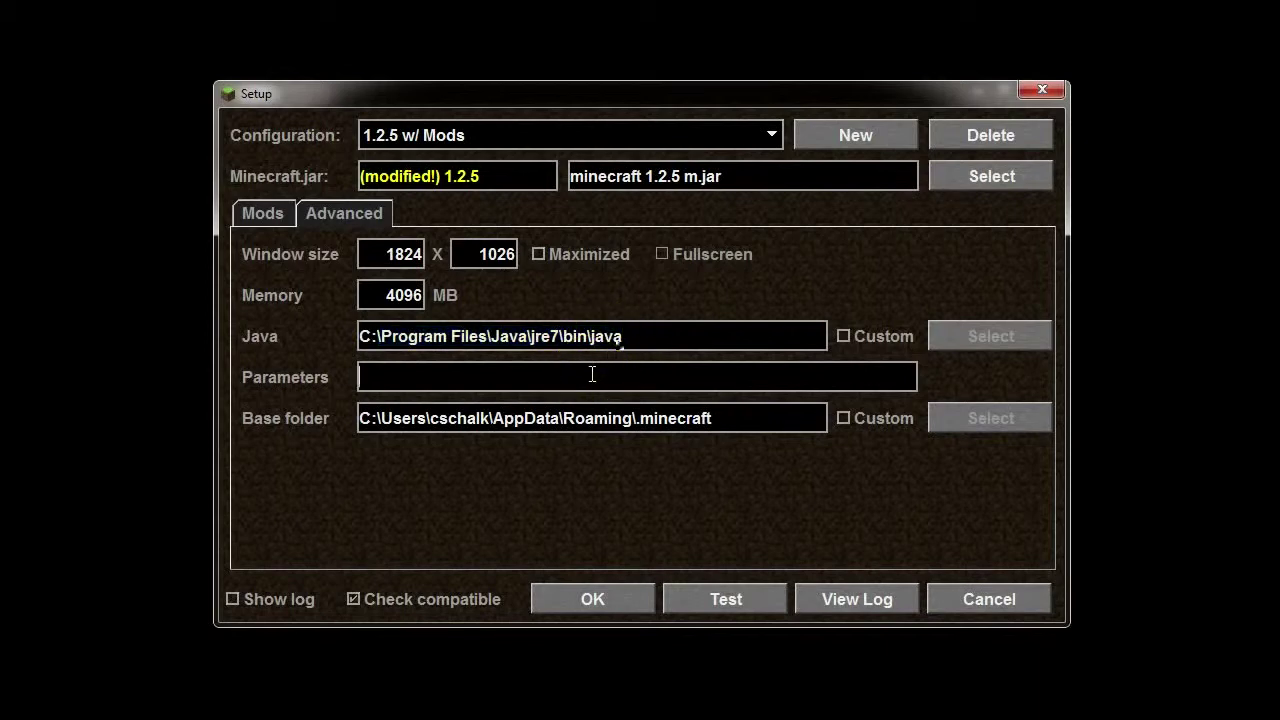
drag(560, 416, 625, 422)
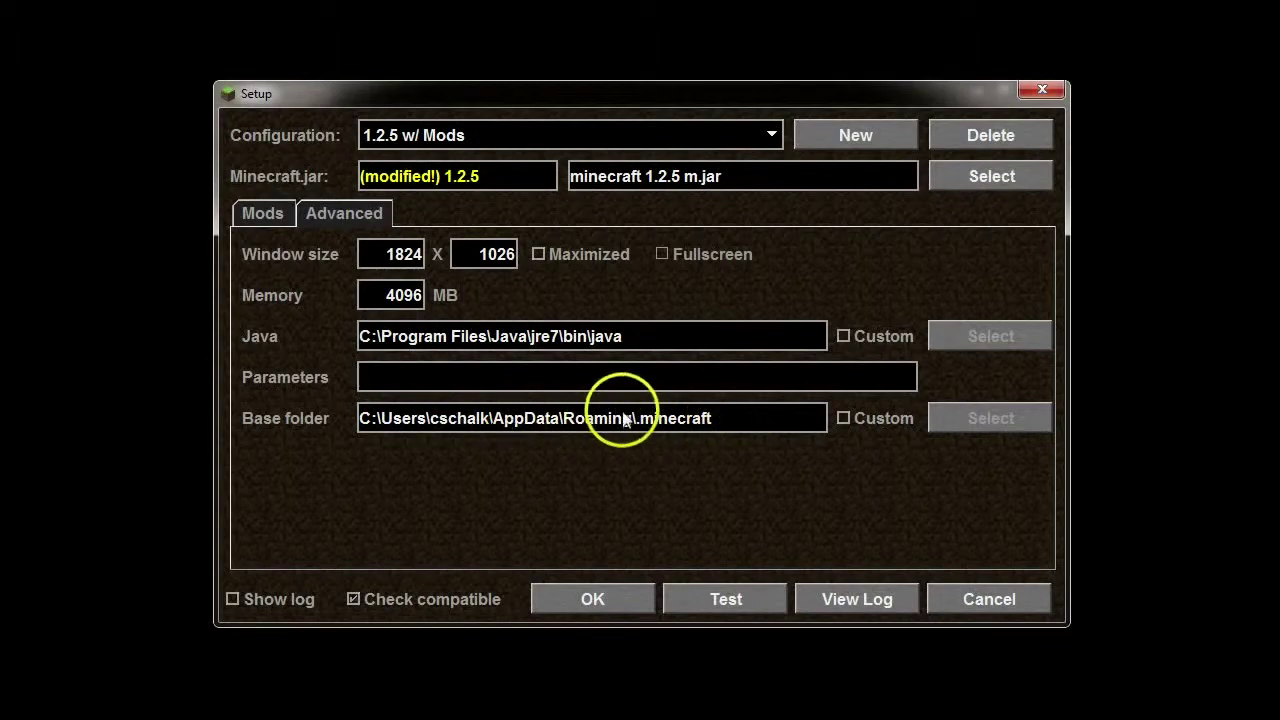
click(262, 214)
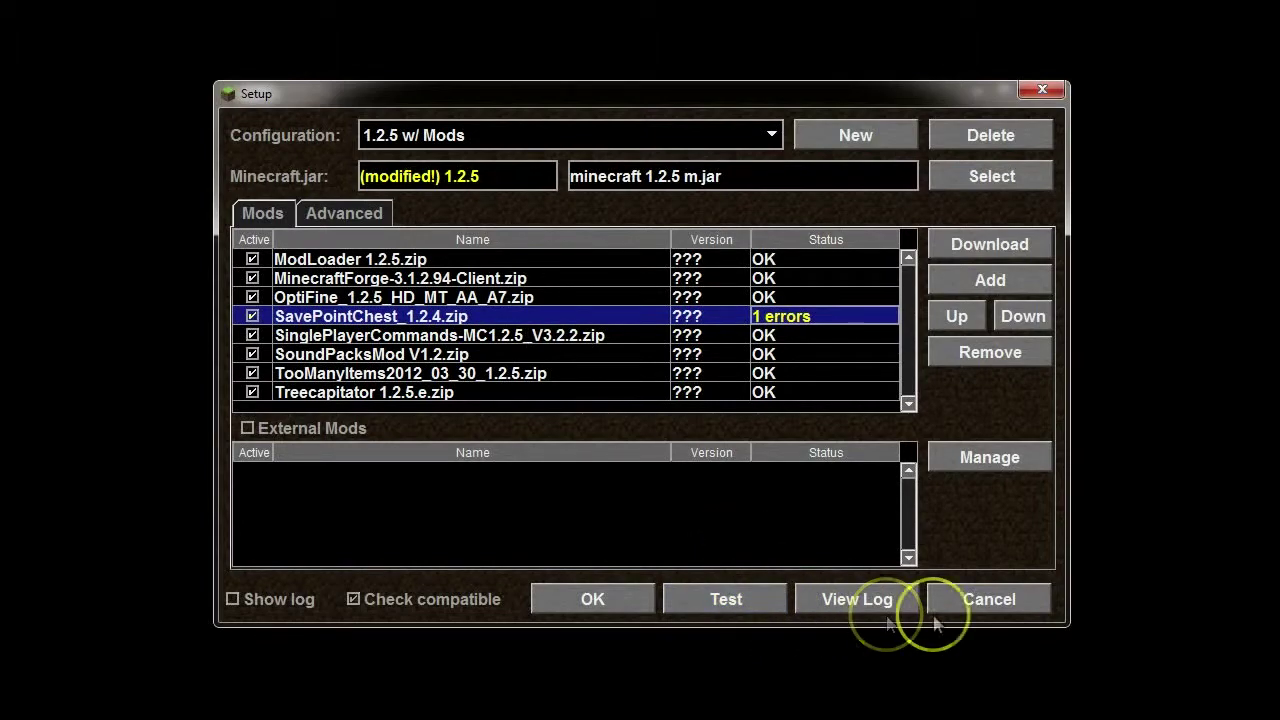
click(1029, 599)
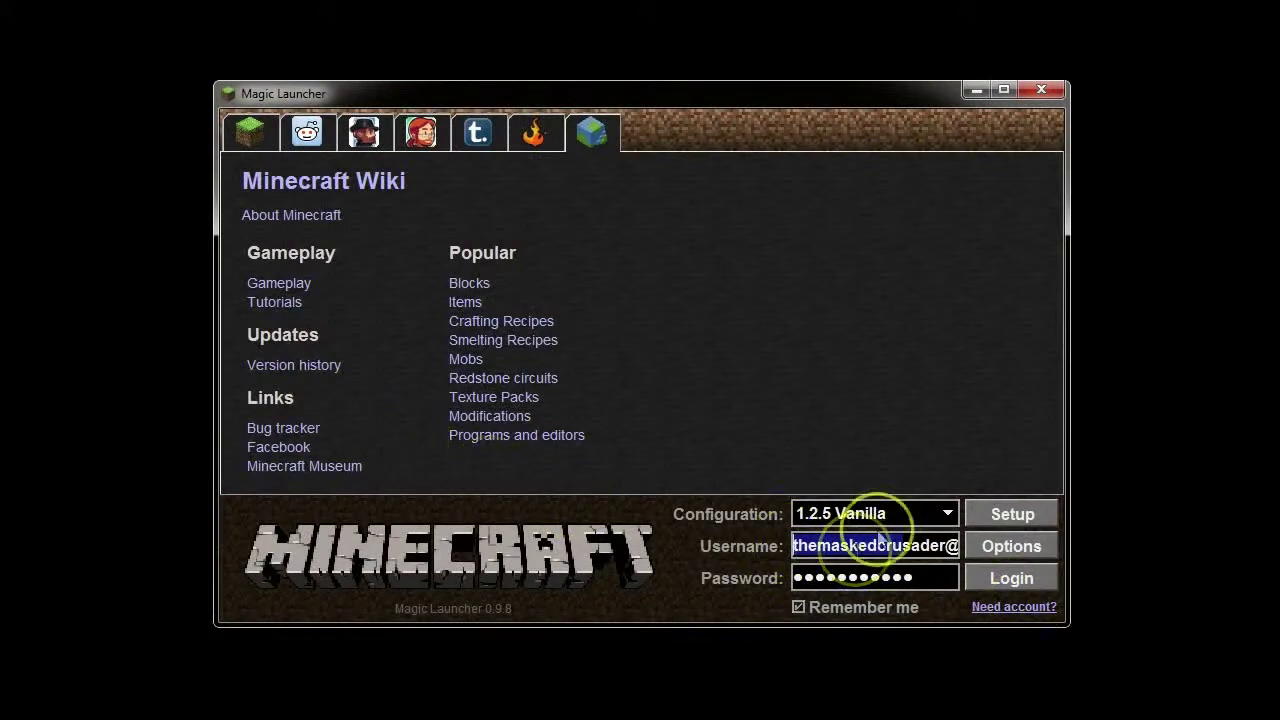
Choose the 1.2.5 w/ Mods configuration in the launcher and log in to start the game
click(912, 522)
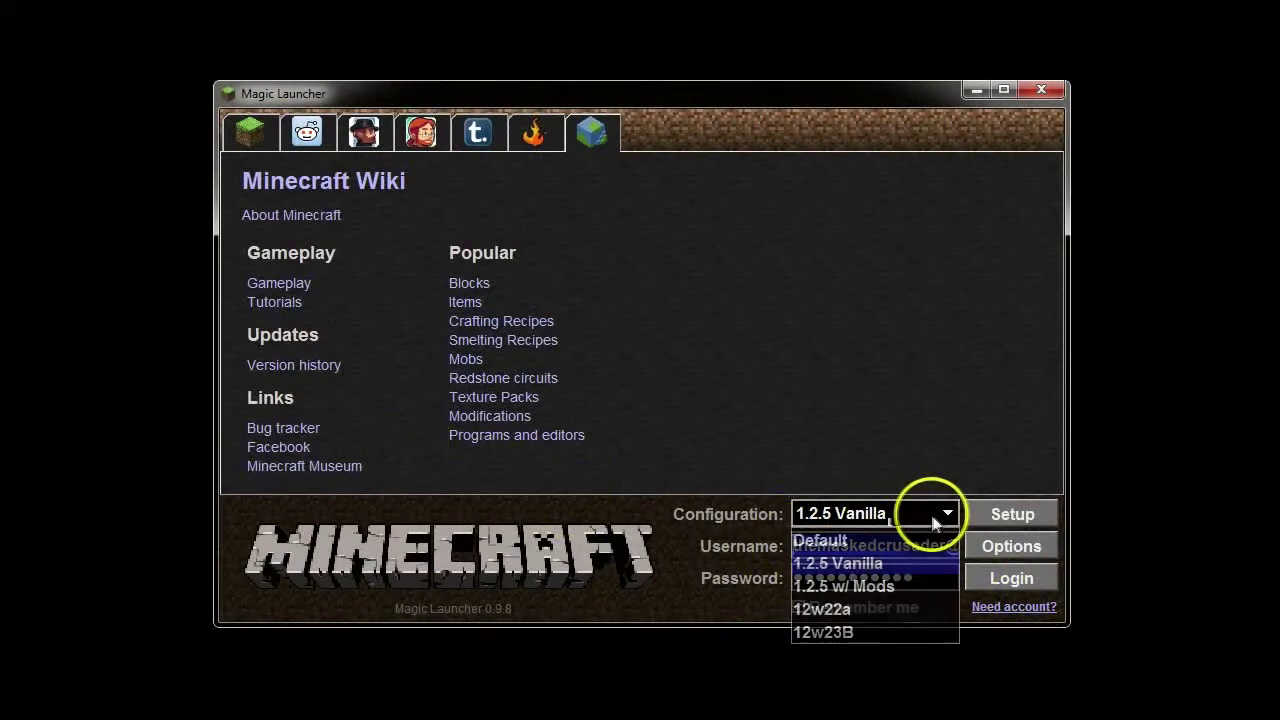
click(920, 585)
click(993, 580)
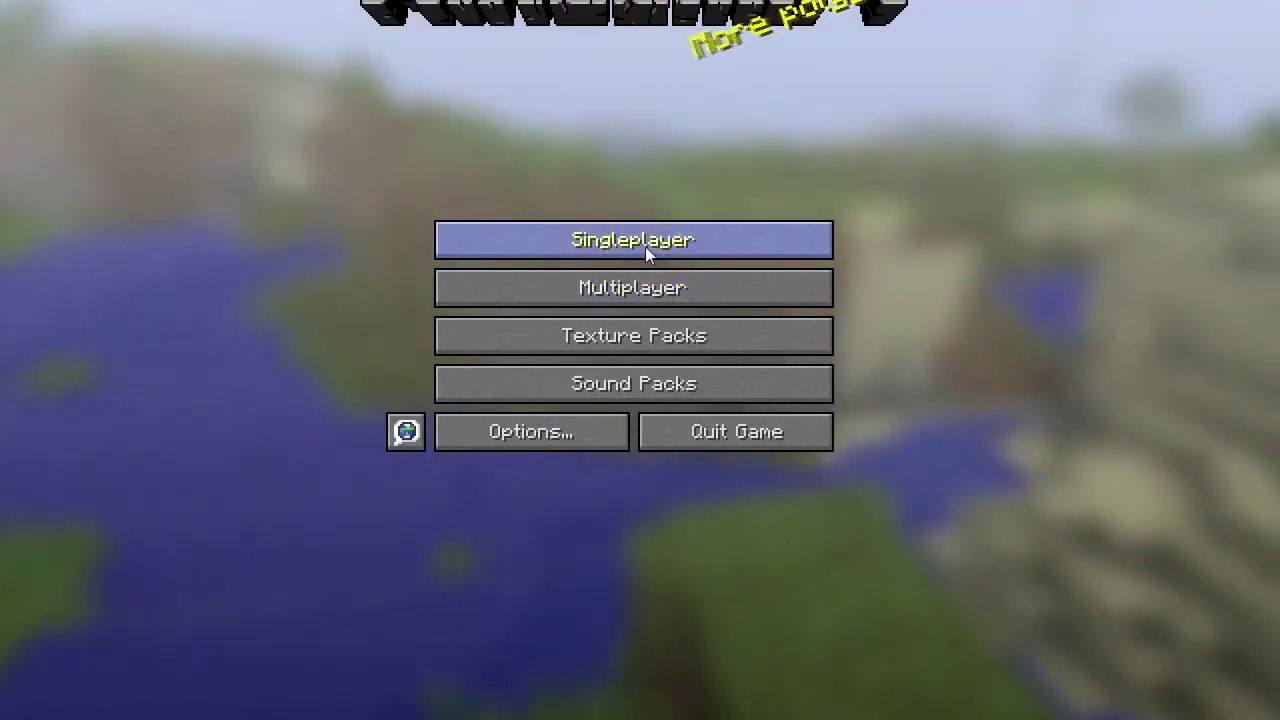
Load the single-player Test World in the modded game
click(645, 246)
double_click(542, 162)
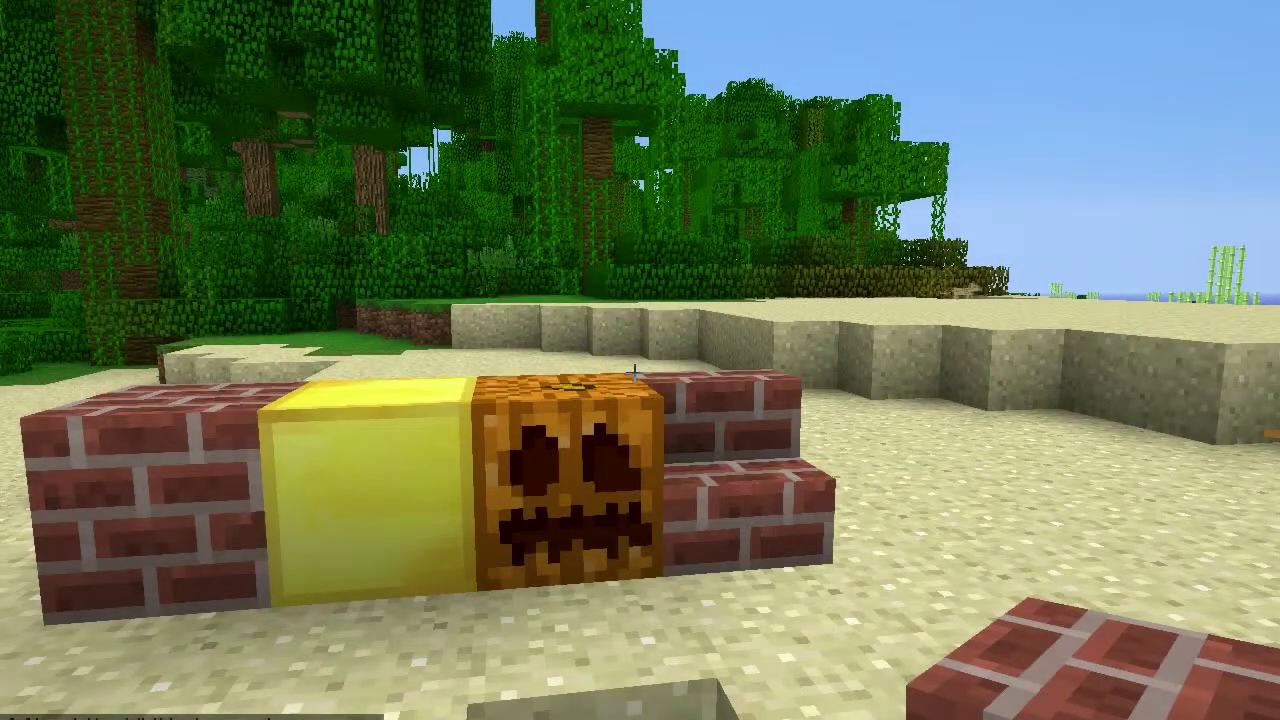
click(634, 372)
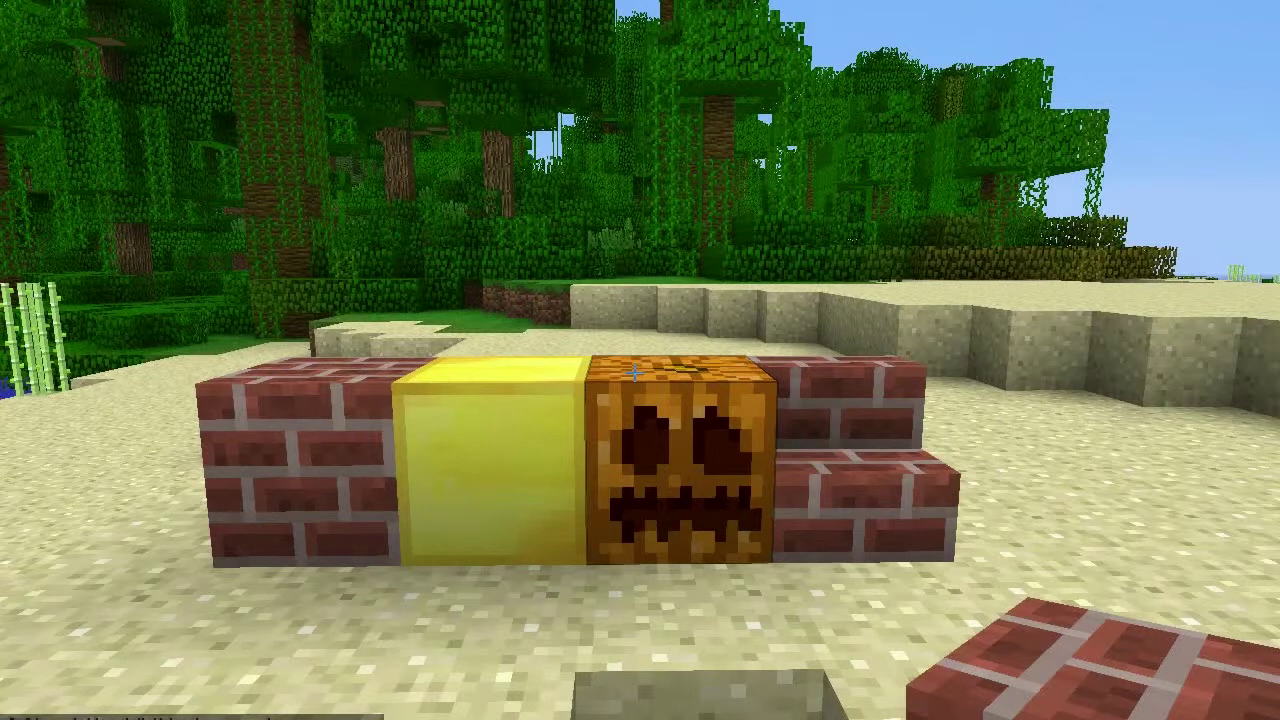